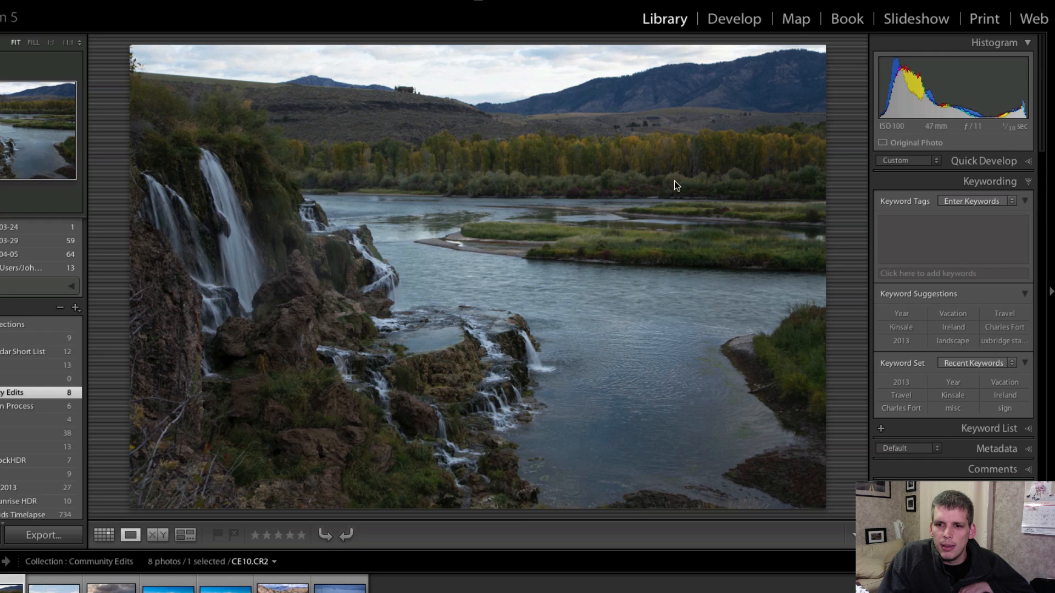
# Open the waterfall photo in the Develop module, hide the filmstrip, and inspect the autumn trees and mountain at full size.
pyautogui.click(734, 18)
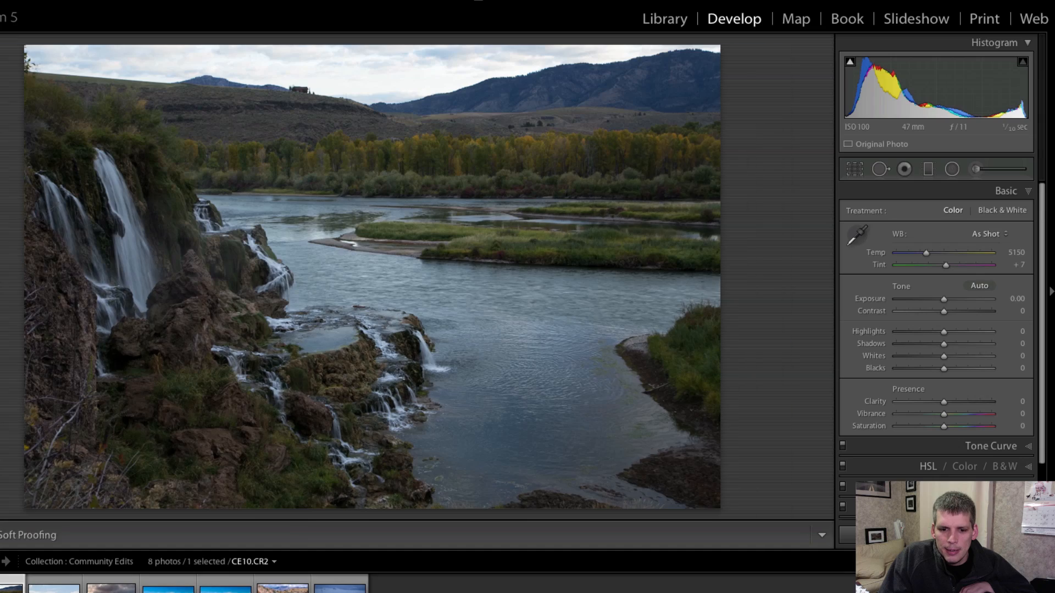
pyautogui.press('F6')
pyautogui.click(685, 182)
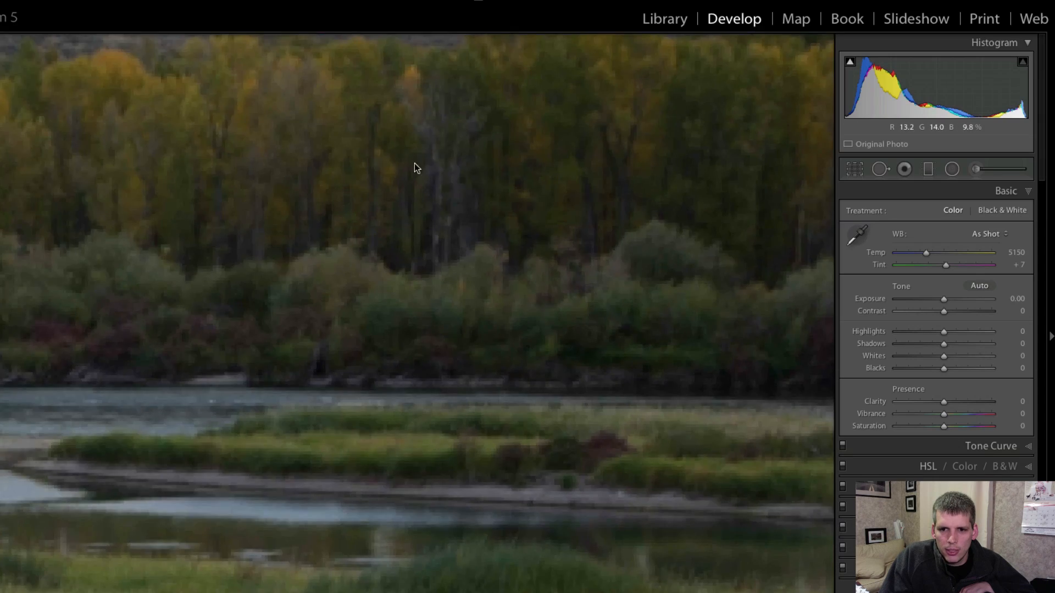
pyautogui.moveTo(484, 161); pyautogui.dragTo(518, 423)
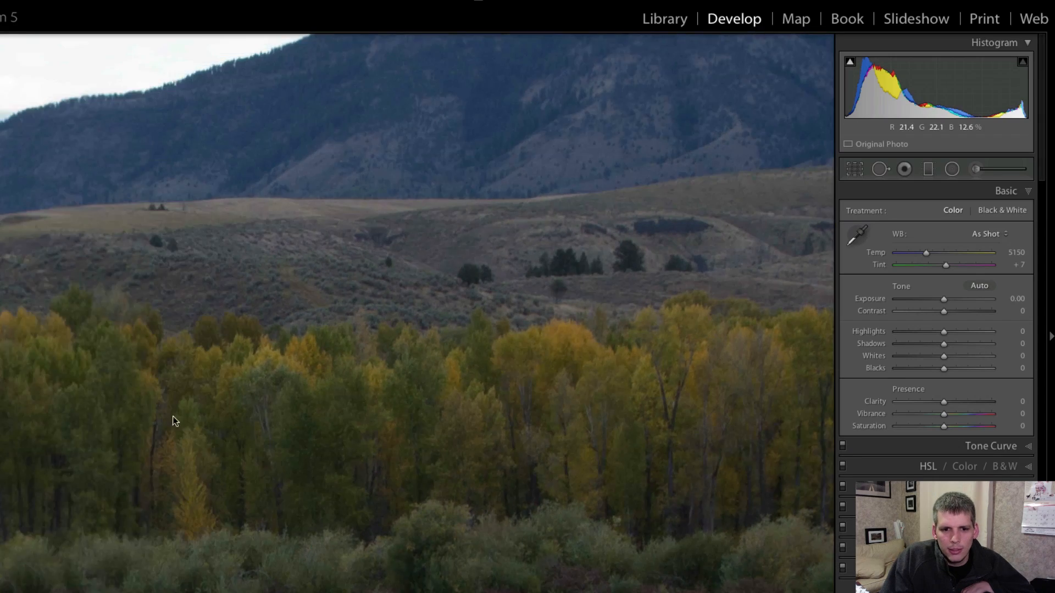
pyautogui.moveTo(168, 417); pyautogui.dragTo(338, 410)
pyautogui.click(331, 410)
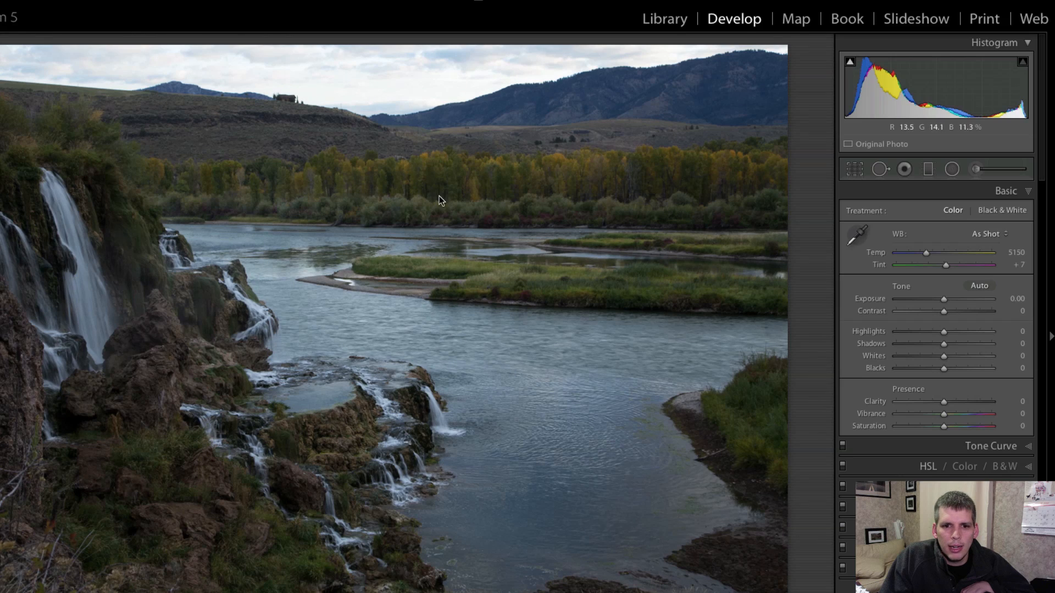
# Examine the tree line and riverbank up close for detail in the dark areas.
pyautogui.click(584, 176)
pyautogui.moveTo(383, 195); pyautogui.dragTo(389, 339)
pyautogui.moveTo(317, 335); pyautogui.dragTo(417, 335)
pyautogui.click(417, 335)
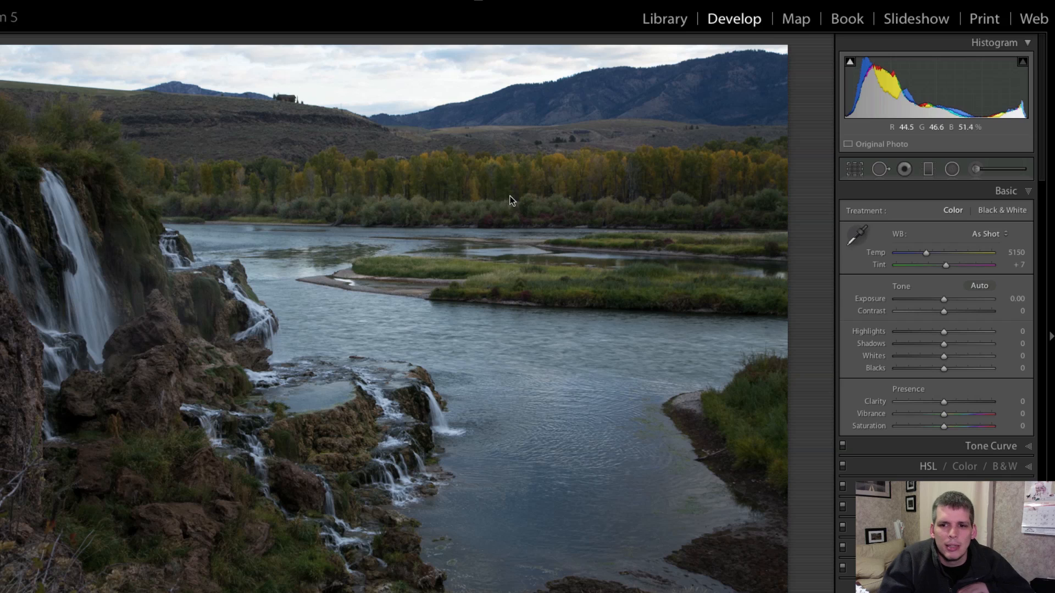
pyautogui.click(699, 173)
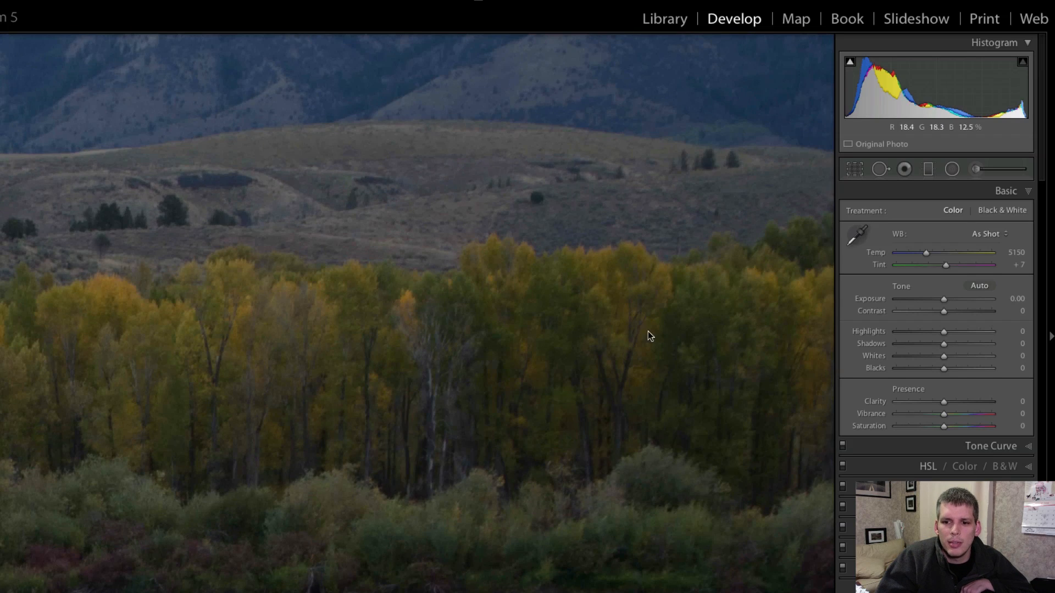
pyautogui.click(613, 330)
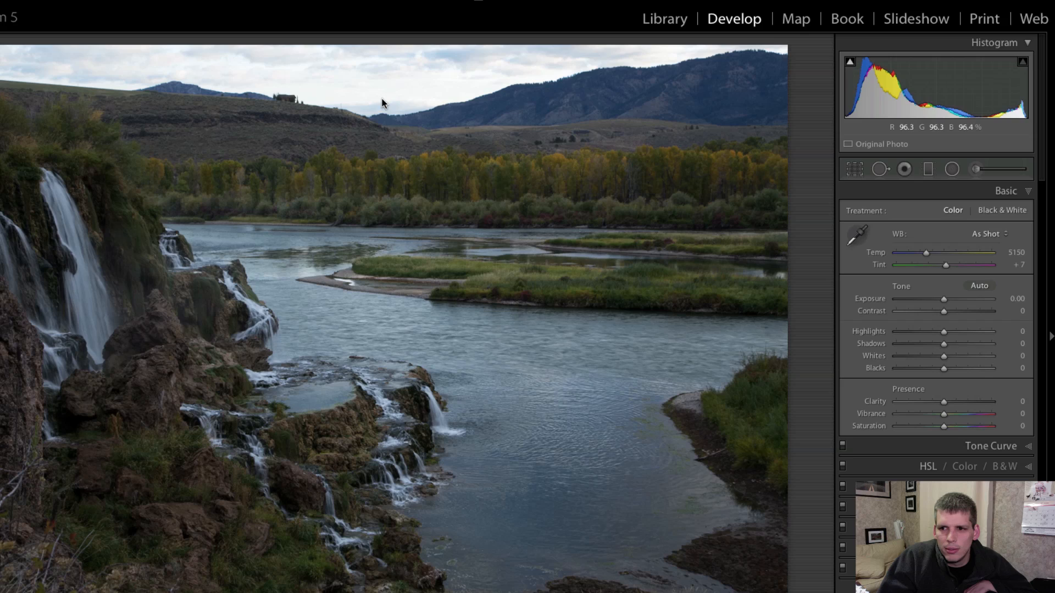
# Examine the sky, the house on the hill and the mountainside up close for detail in the bright areas.
pyautogui.click(408, 87)
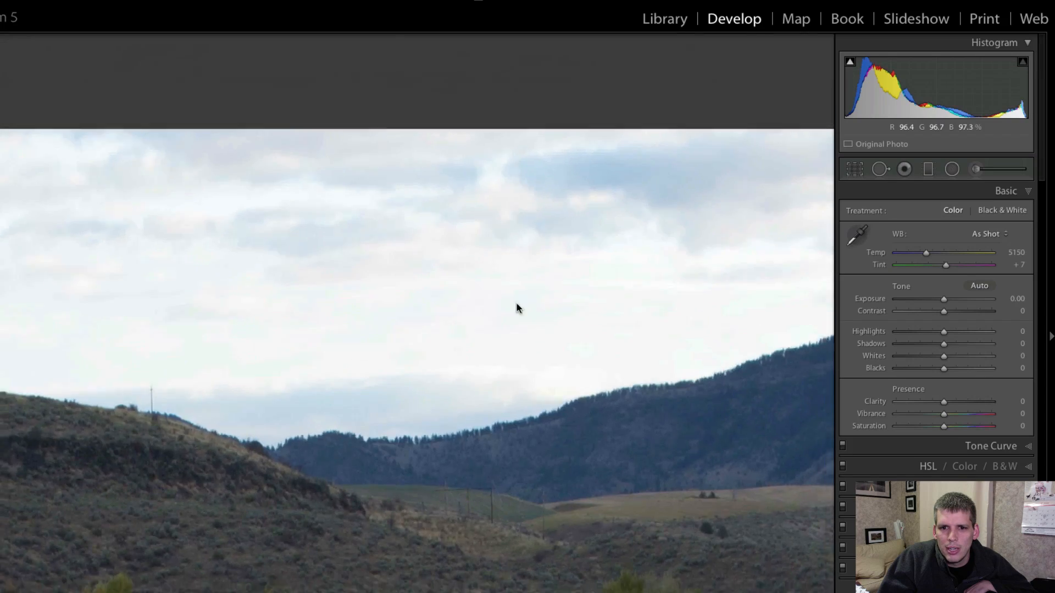
pyautogui.click(517, 308)
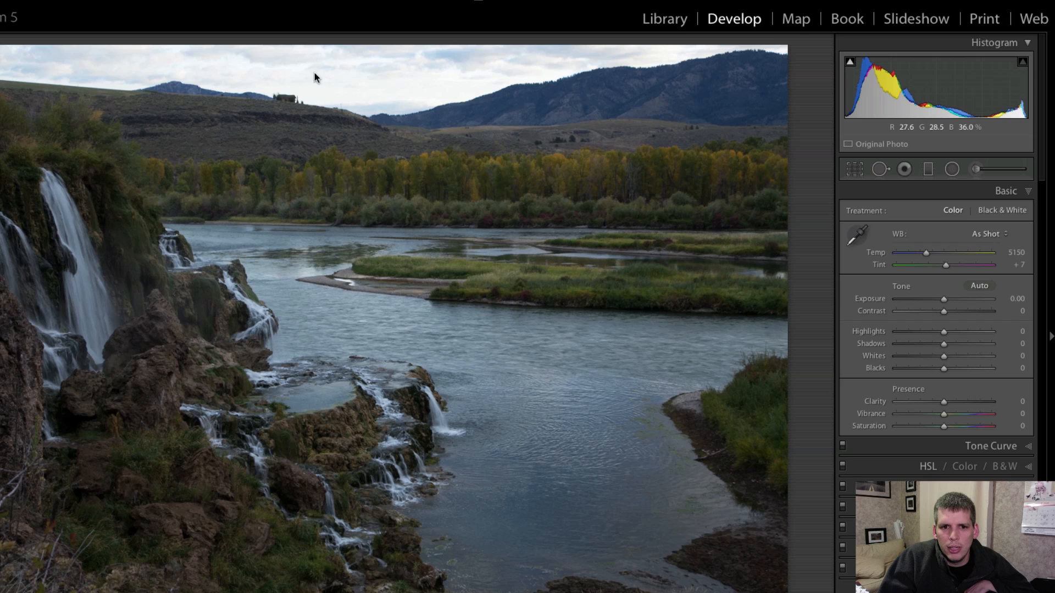
pyautogui.click(275, 98)
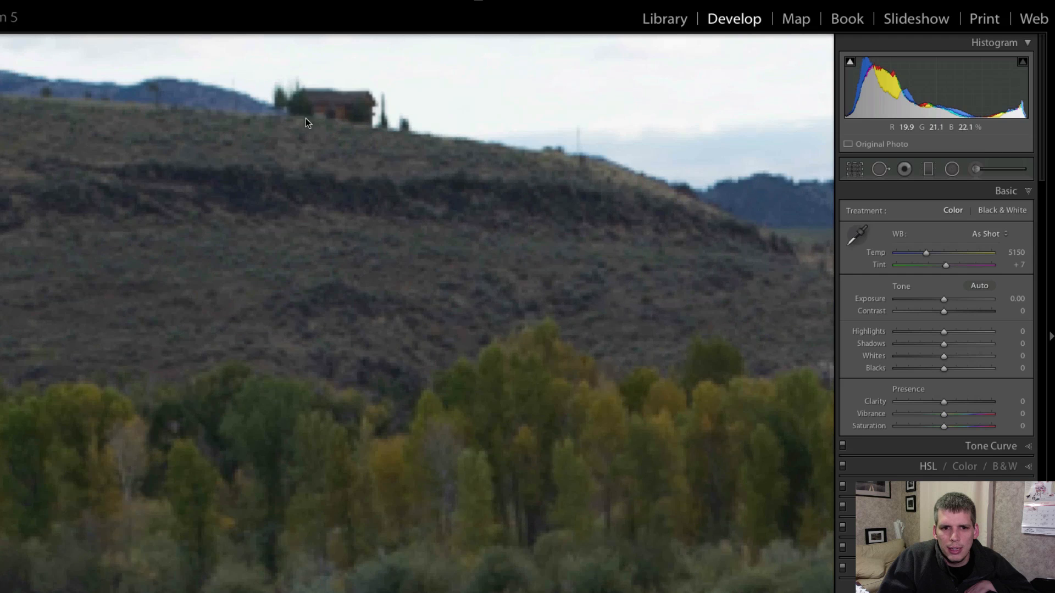
pyautogui.moveTo(358, 118); pyautogui.dragTo(358, 195)
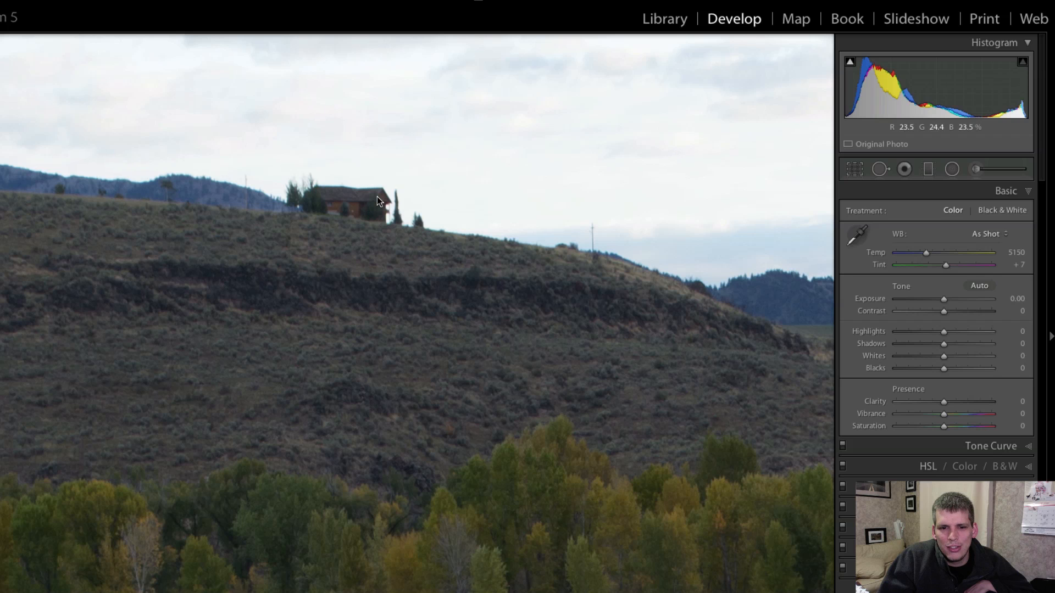
pyautogui.moveTo(566, 273); pyautogui.dragTo(134, 282)
pyautogui.moveTo(256, 312); pyautogui.dragTo(120, 342)
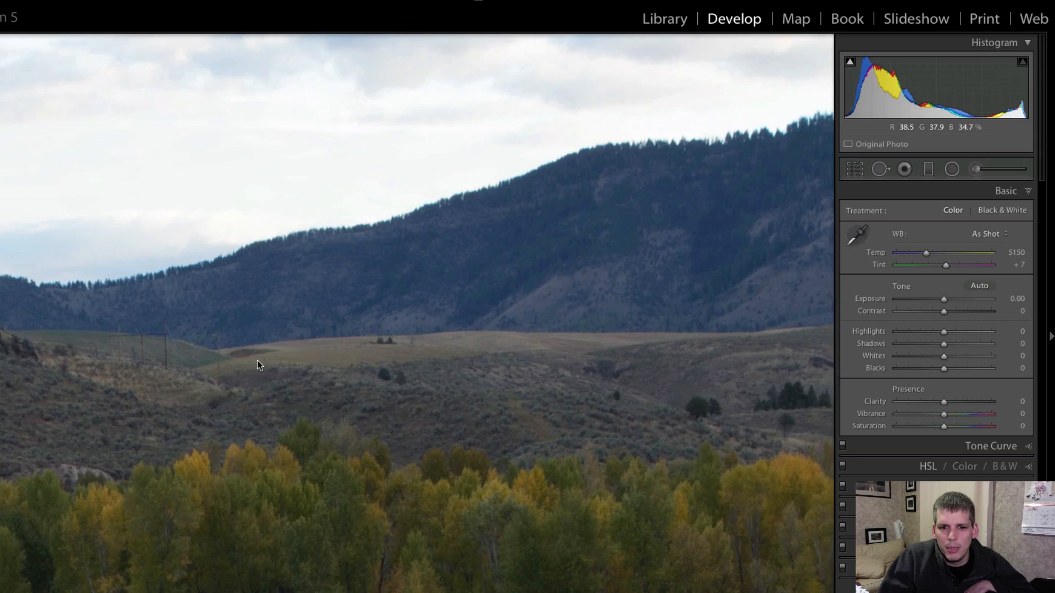
pyautogui.moveTo(297, 360); pyautogui.dragTo(172, 409)
pyautogui.click(368, 387)
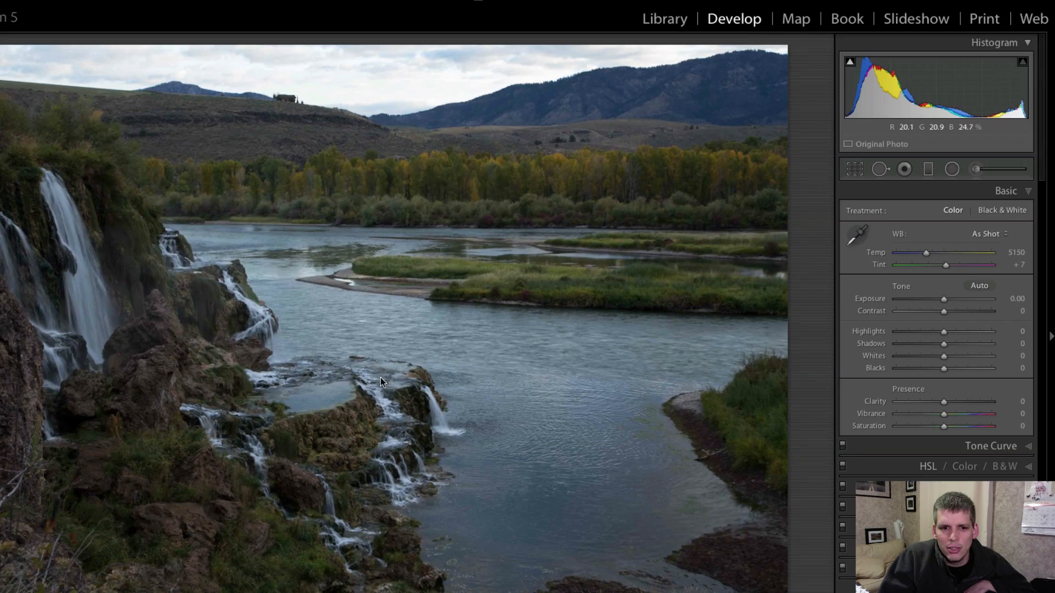
# Set Exposure to +1.25, Contrast to +31 and Highlights to −100, and check the clouds up close.
pyautogui.moveTo(944, 299); pyautogui.dragTo(958, 300)
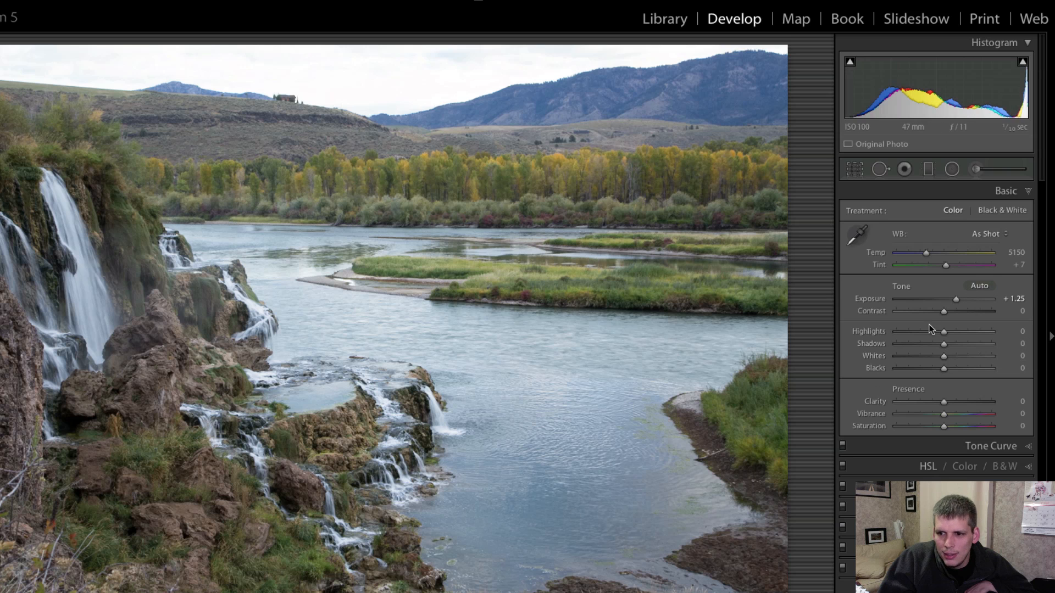
pyautogui.moveTo(943, 312); pyautogui.dragTo(879, 332)
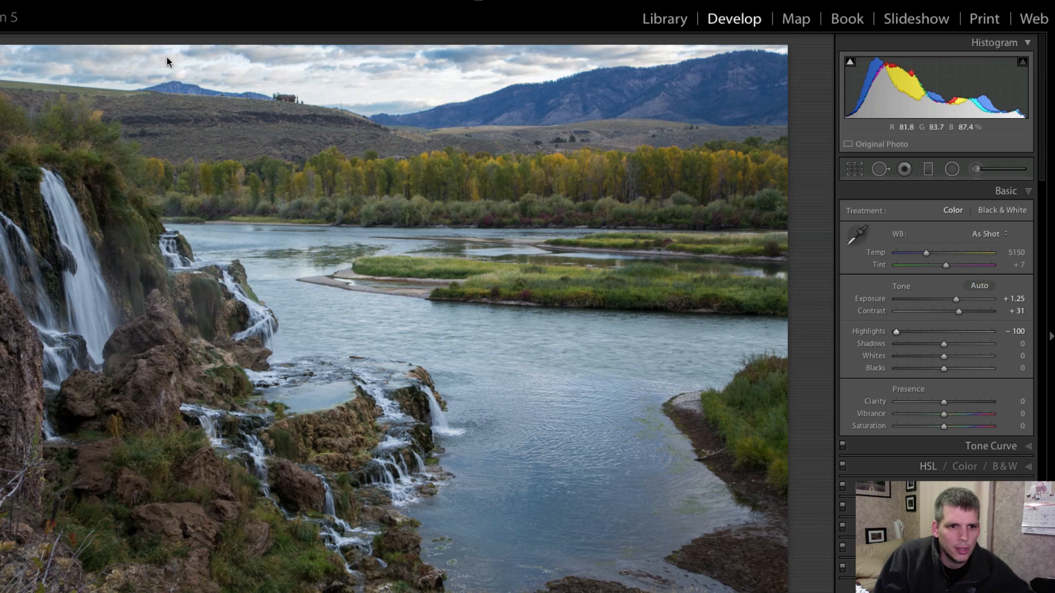
pyautogui.click(307, 61)
pyautogui.moveTo(391, 98); pyautogui.dragTo(396, 287)
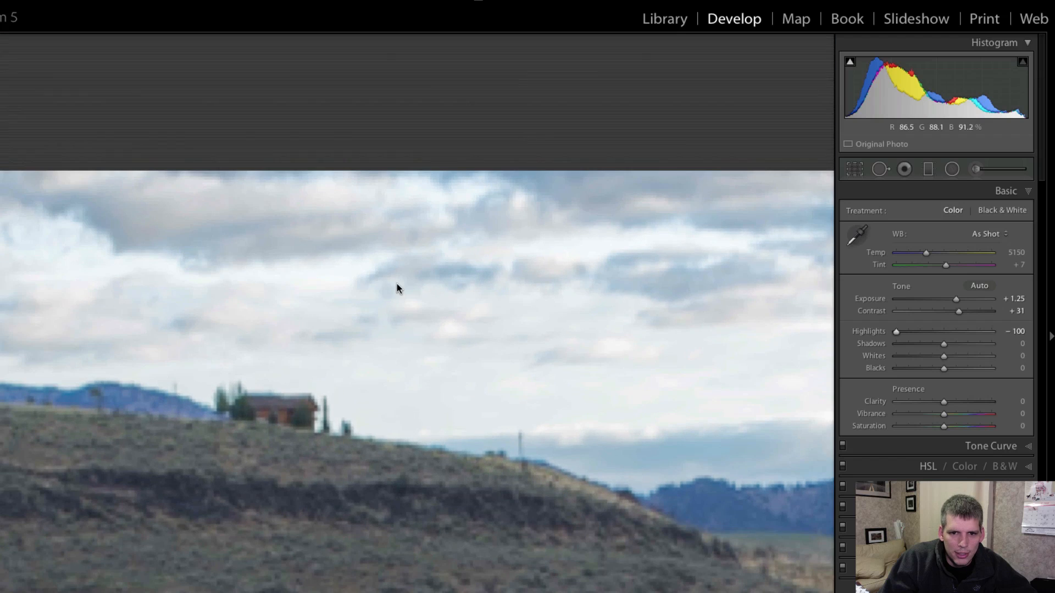
pyautogui.moveTo(509, 372); pyautogui.dragTo(189, 384)
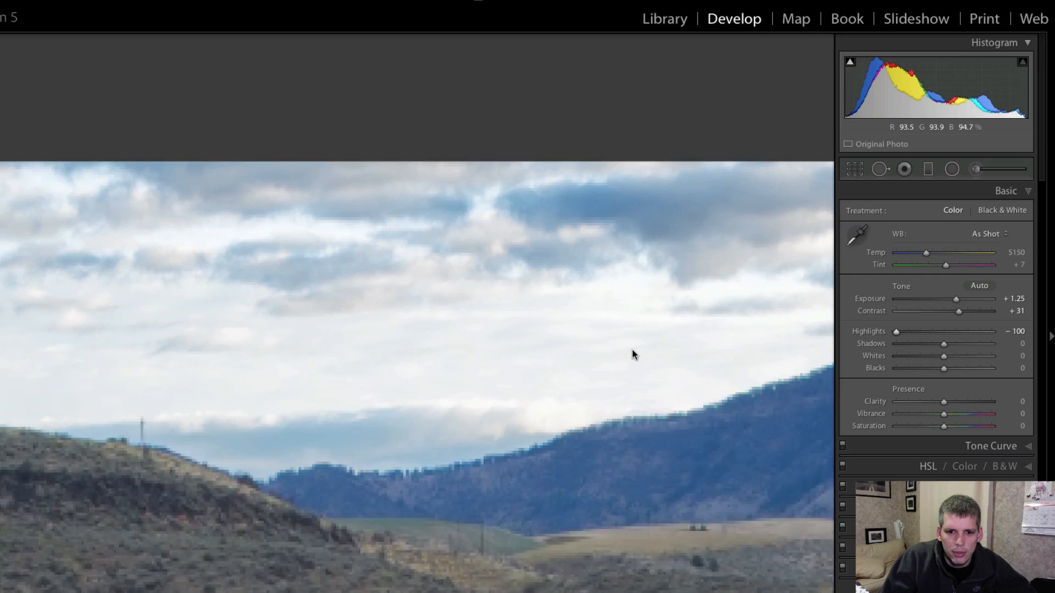
pyautogui.click(635, 355)
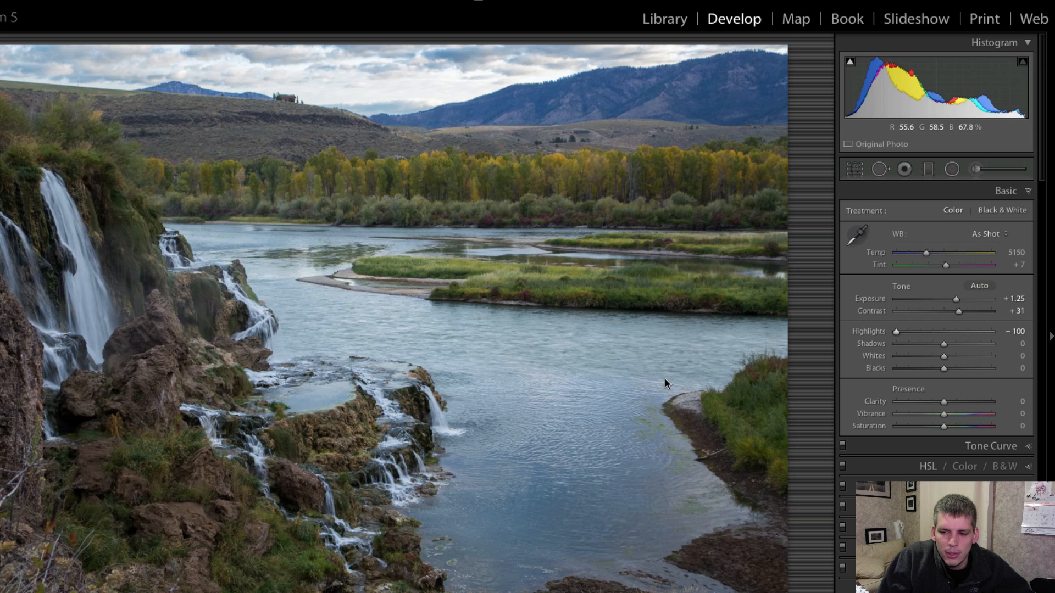
# Set Clarity to +38, Vibrance to +20, Shadows to +48 and Exposure to +1.05.
pyautogui.moveTo(945, 401)
pyautogui.mouseDown()
pyautogui.moveTo(971, 404)
pyautogui.moveTo(946, 403)
pyautogui.moveTo(961, 404)
pyautogui.mouseUp()
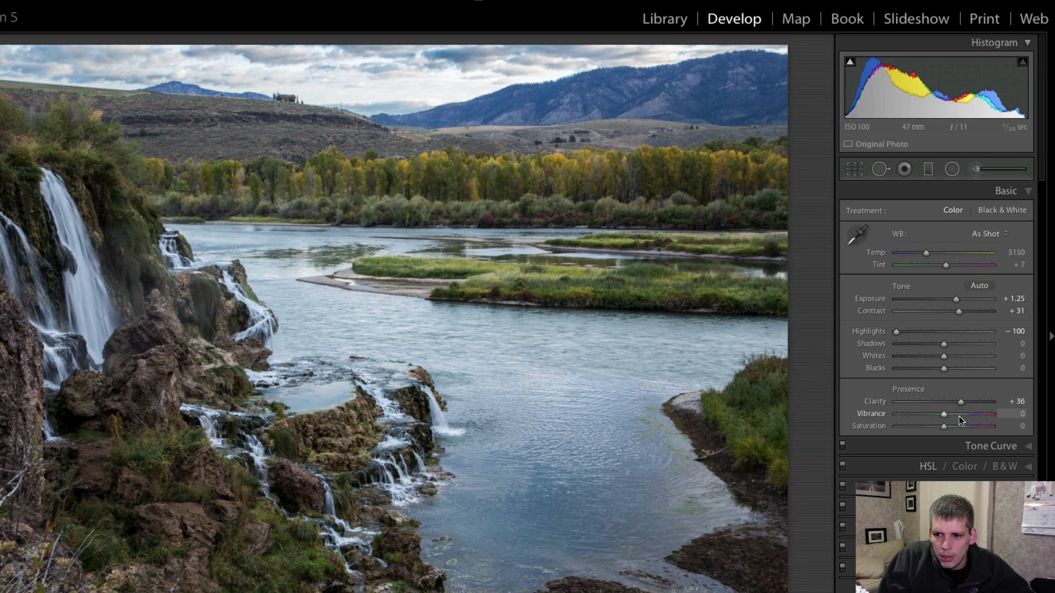
pyautogui.moveTo(961, 404); pyautogui.dragTo(955, 415)
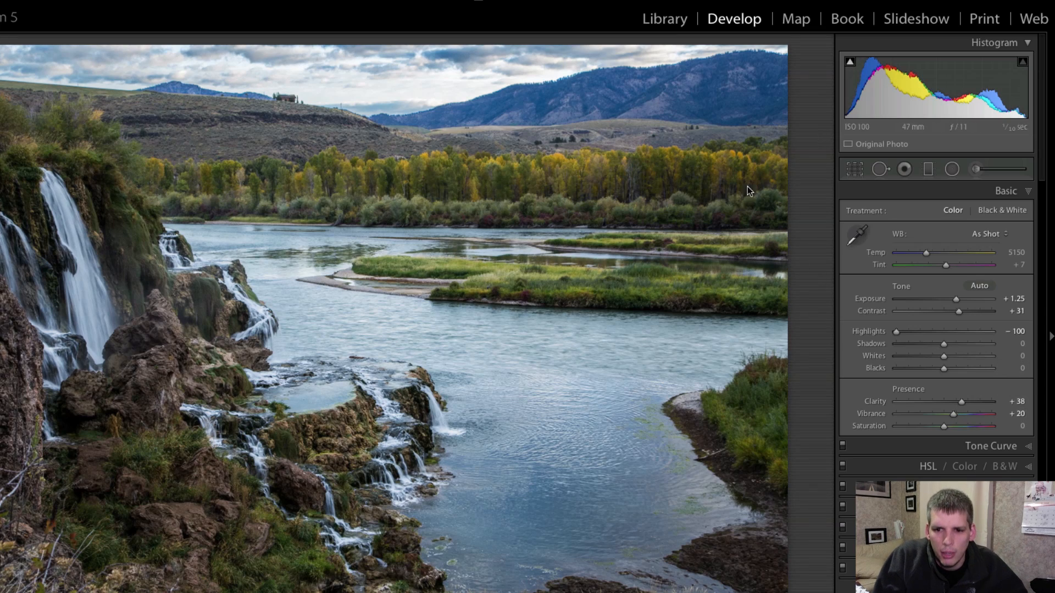
pyautogui.moveTo(945, 344); pyautogui.dragTo(967, 346)
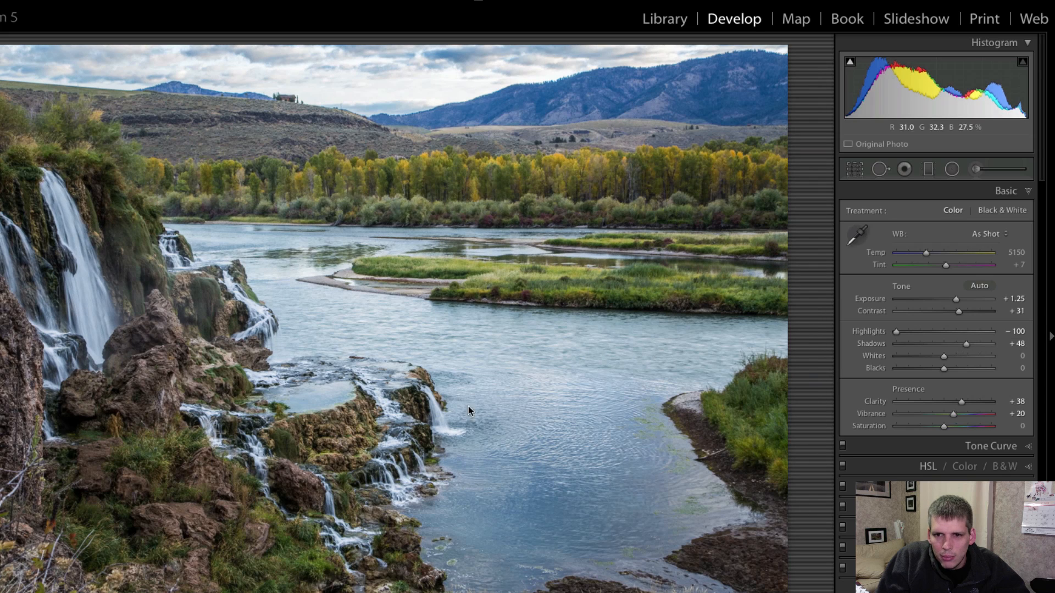
pyautogui.moveTo(955, 301); pyautogui.dragTo(953, 303)
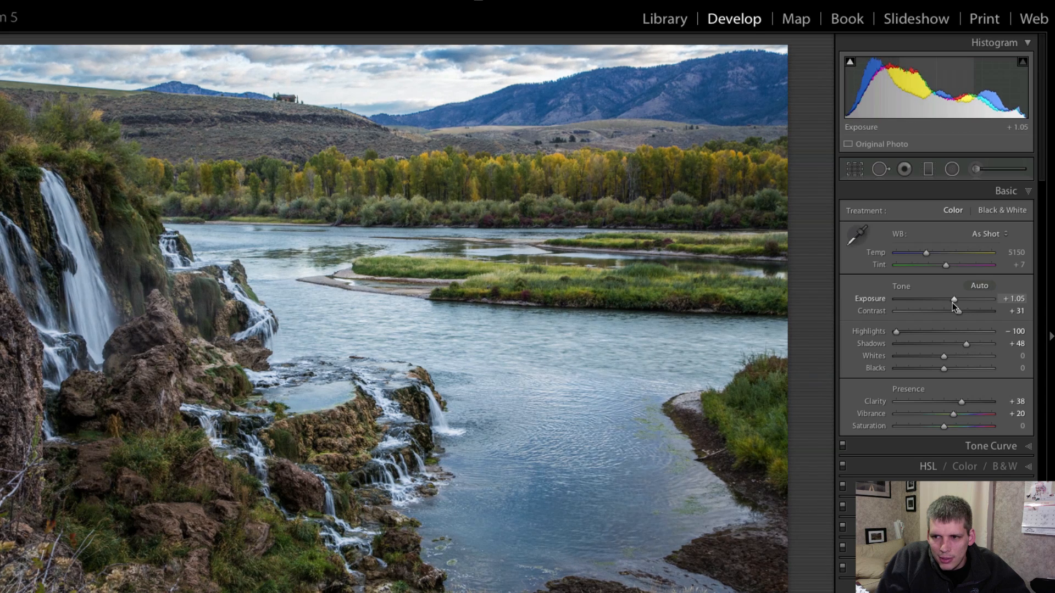
# Paint the sky with the Adjustment Brush at size 8, using Exposure −1.30 and Highlights −76 for the mask.
pyautogui.press('k')
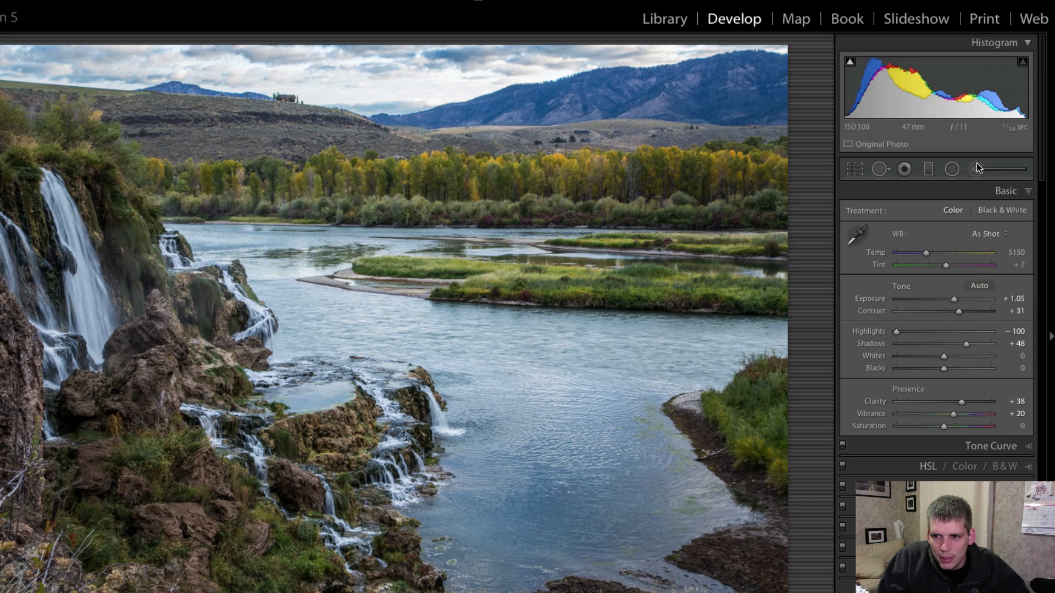
pyautogui.scroll(-6, 325, 101)
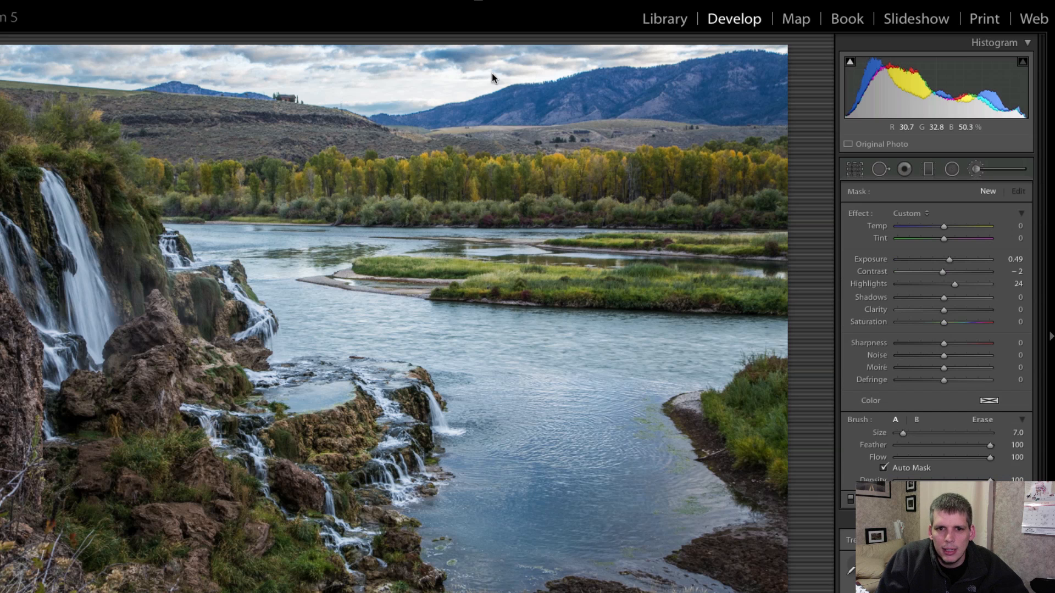
pyautogui.scroll(1, 48, 67)
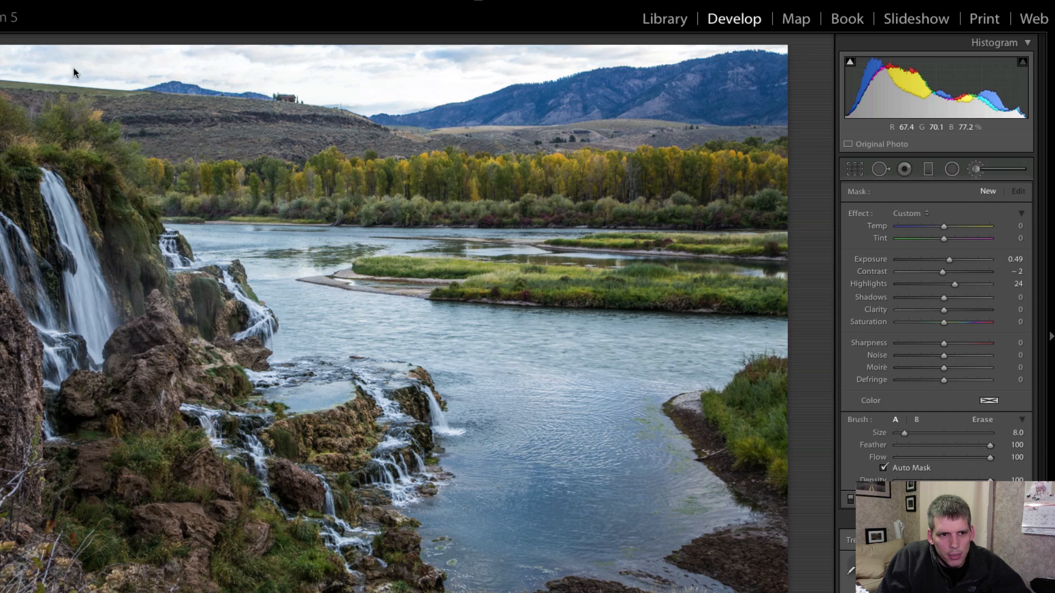
pyautogui.moveTo(174, 49); pyautogui.dragTo(220, 52)
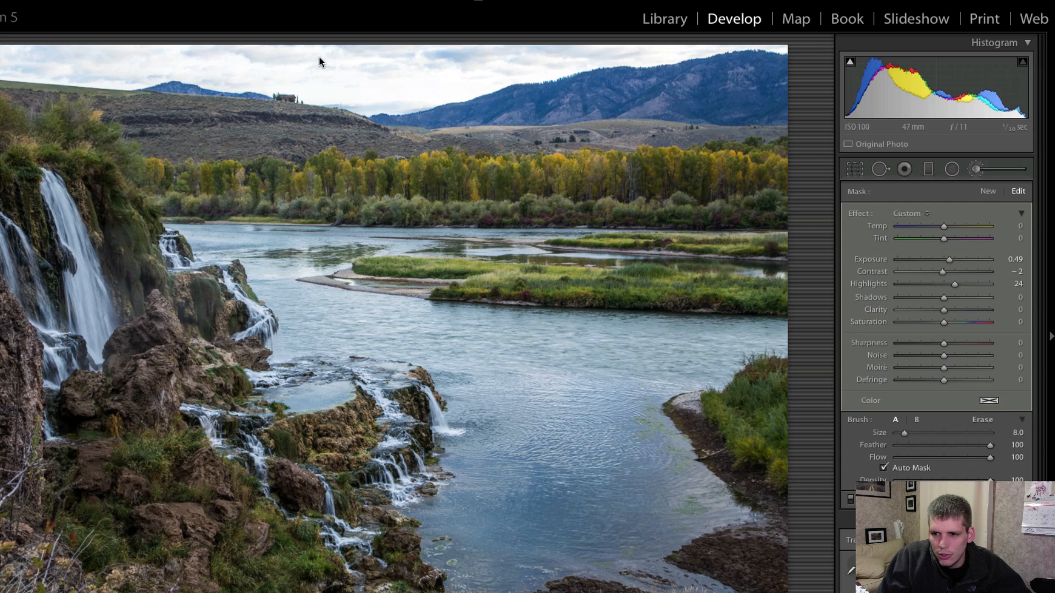
pyautogui.moveTo(954, 284); pyautogui.dragTo(928, 266)
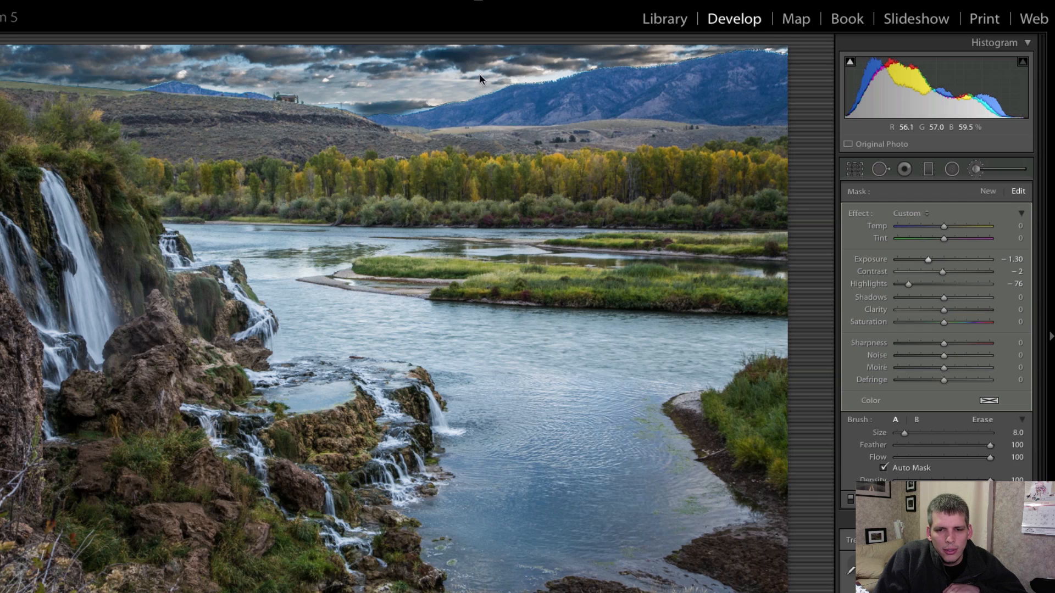
# Brush the sky adjustment along the mountain ridge and erase it where it spills onto the mountain, reducing the brush size to 4.
pyautogui.moveTo(549, 78)
pyautogui.mouseDown()
pyautogui.moveTo(585, 75)
pyautogui.moveTo(512, 82)
pyautogui.moveTo(548, 69)
pyautogui.mouseUp()
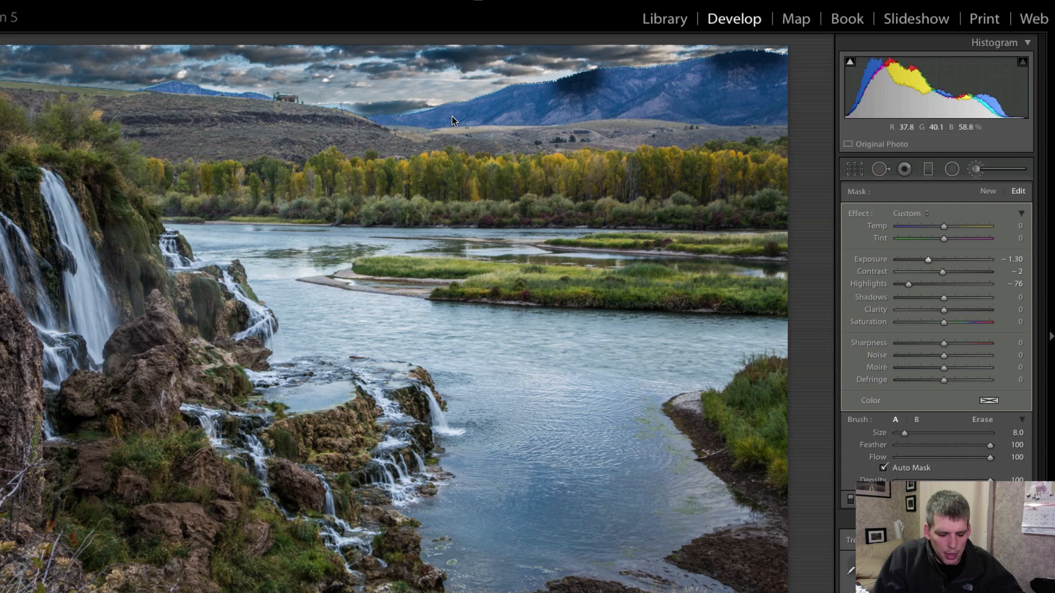
pyautogui.scroll(-3, 559, 91)
pyautogui.moveTo(600, 73); pyautogui.dragTo(542, 89)
pyautogui.press('alt')
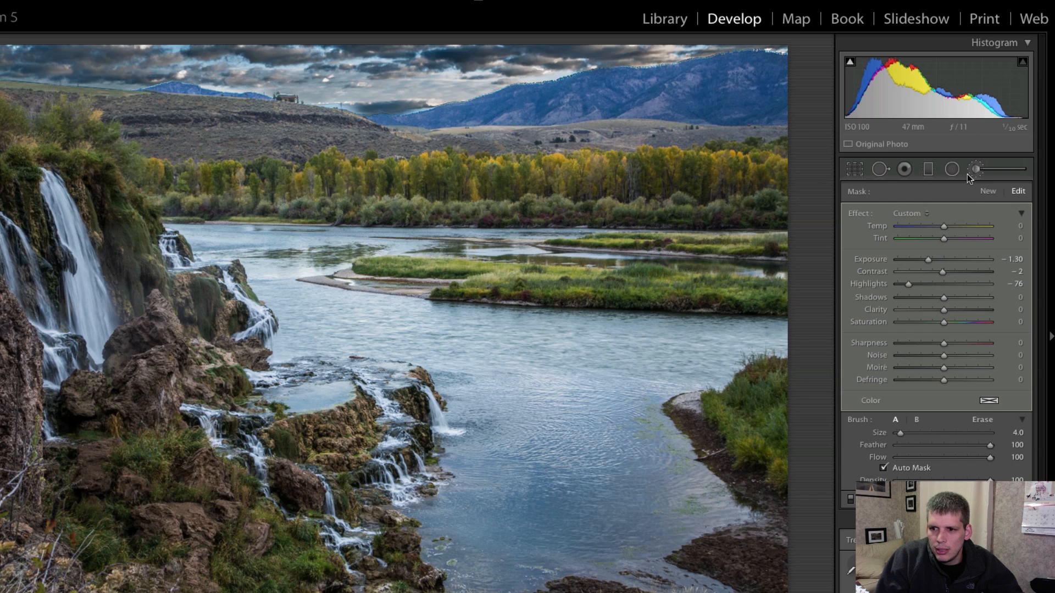
# Partly erase the darkening from the clouds across the sky with the eraser at size 5 and flow 33.
pyautogui.press('alt')
pyautogui.scroll(-5, 42, 61)
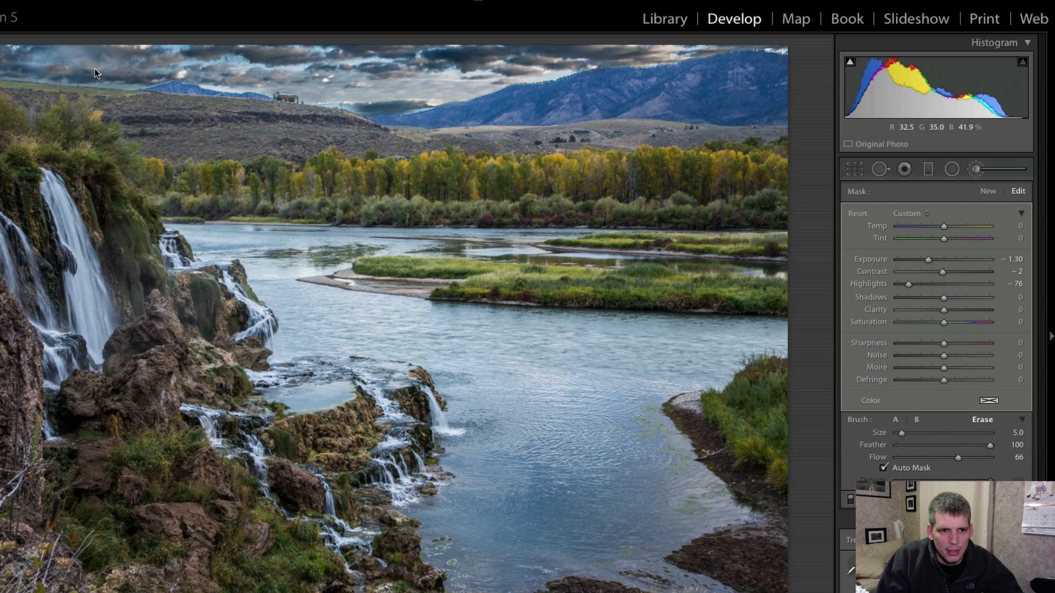
pyautogui.press('alt')
pyautogui.moveTo(990, 458)
pyautogui.mouseDown()
pyautogui.moveTo(915, 457)
pyautogui.moveTo(932, 457)
pyautogui.mouseUp()
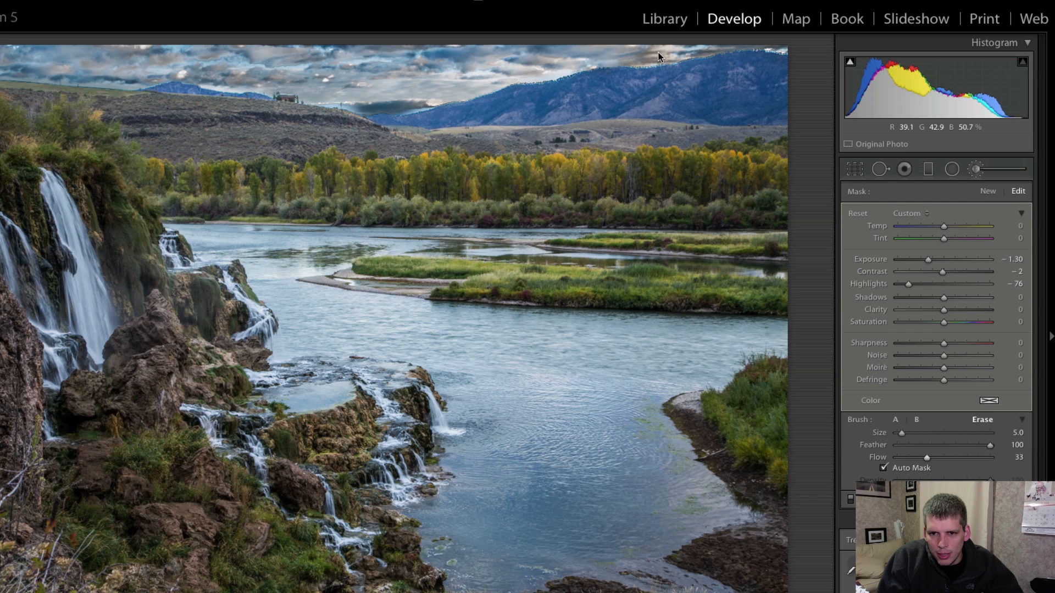
pyautogui.moveTo(658, 57)
pyautogui.mouseDown()
pyautogui.moveTo(774, 40)
pyautogui.moveTo(764, 37)
pyautogui.mouseUp()
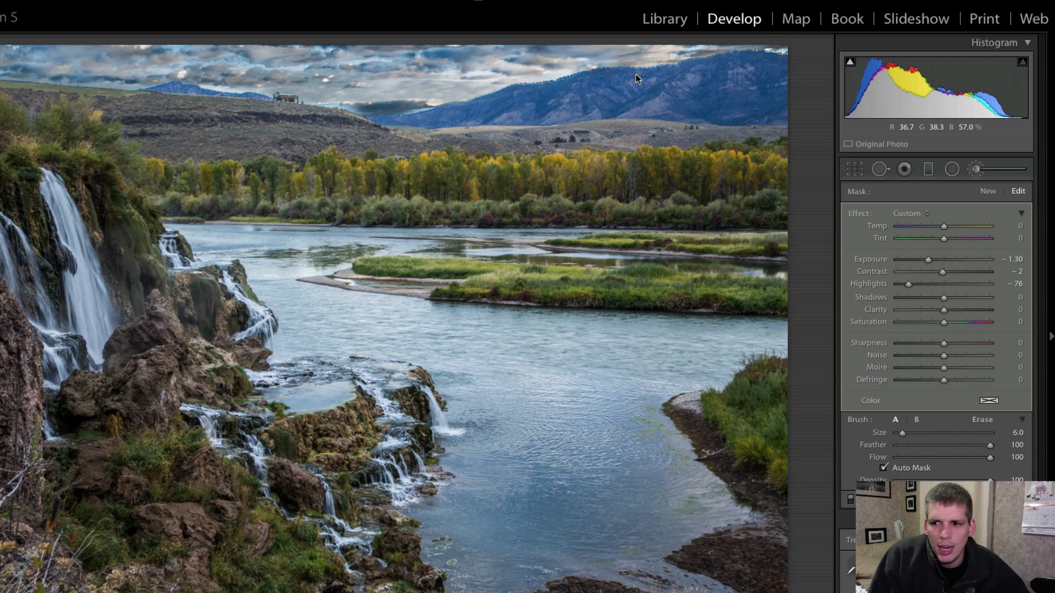
# Create a new Adjustment Brush mask over the clouds with Exposure 0.49 and Highlights 24, reducing the brush size from 6 to 3.
pyautogui.click(988, 191)
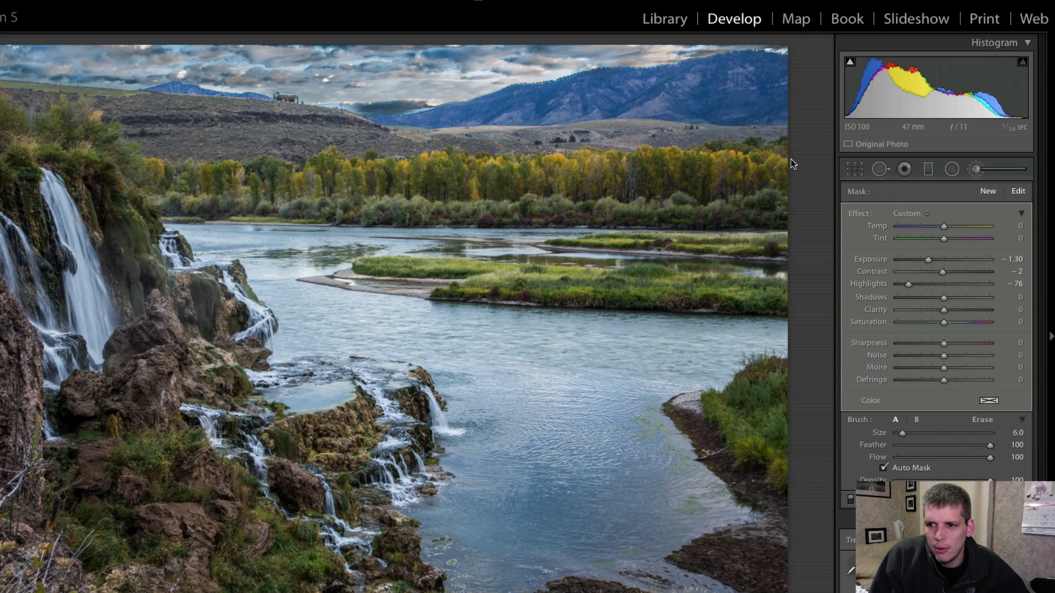
pyautogui.click(384, 90)
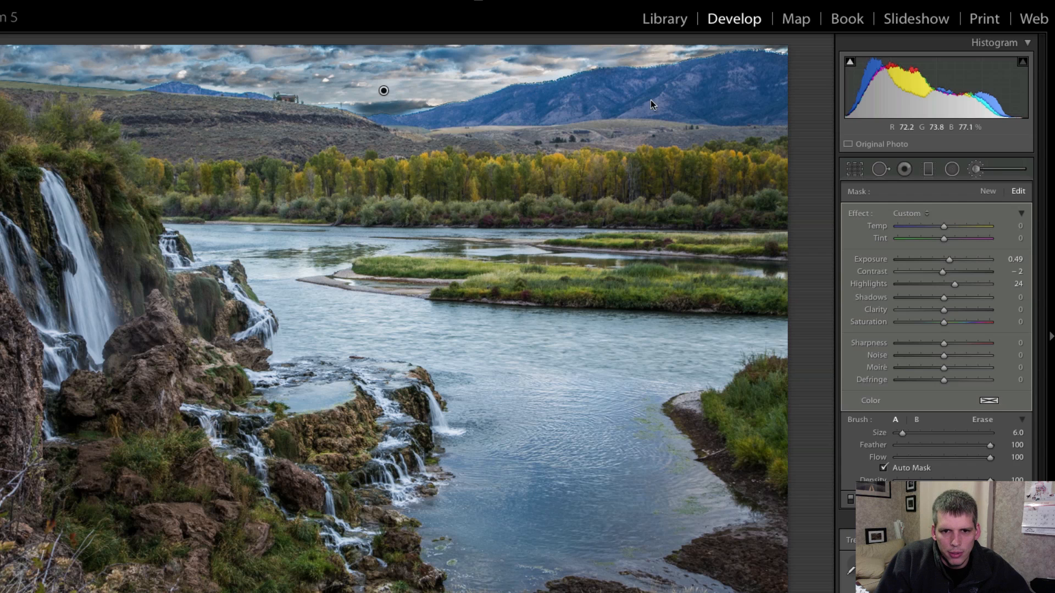
pyautogui.moveTo(405, 89)
pyautogui.mouseDown()
pyautogui.moveTo(476, 85)
pyautogui.moveTo(300, 94)
pyautogui.moveTo(213, 73)
pyautogui.mouseUp()
pyautogui.scroll(-3, 199, 71)
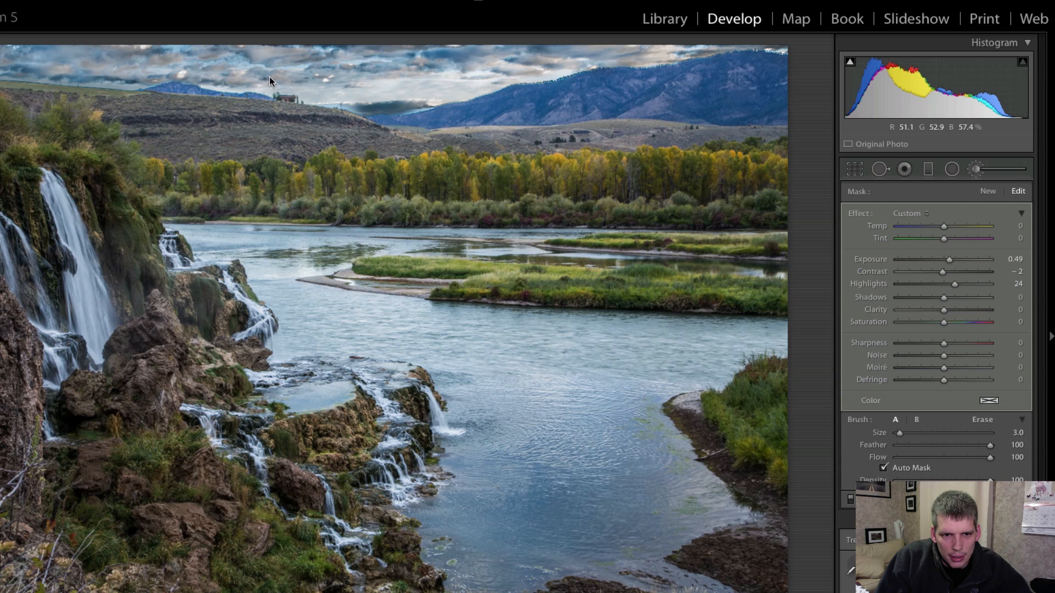
# Cool the cloud mask to Temp −51 and enlarge the brush to size 6.
pyautogui.moveTo(942, 226); pyautogui.dragTo(919, 229)
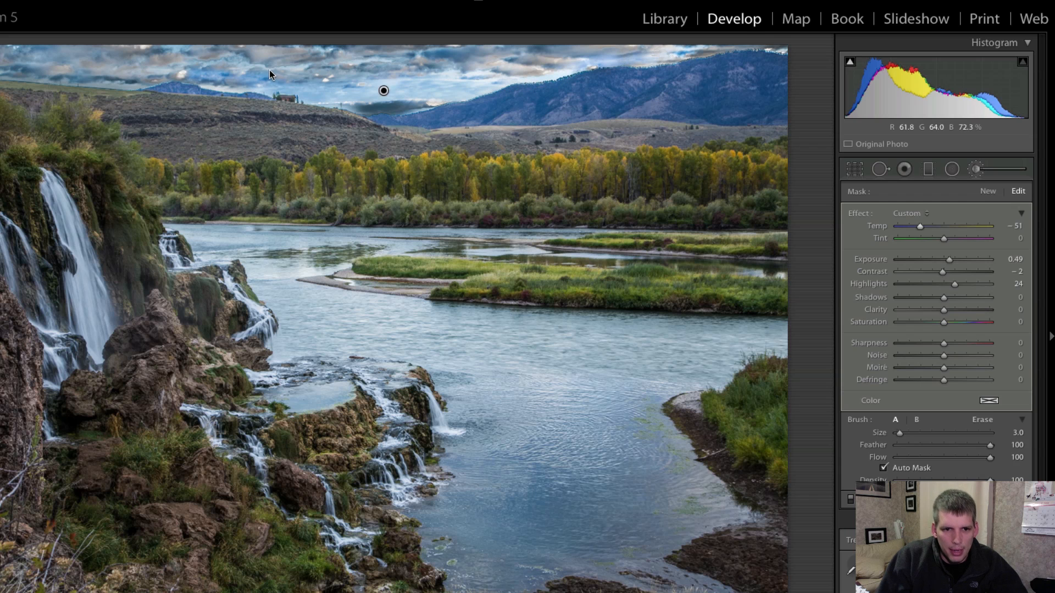
pyautogui.press(']')
pyautogui.press(']')
pyautogui.press(']')
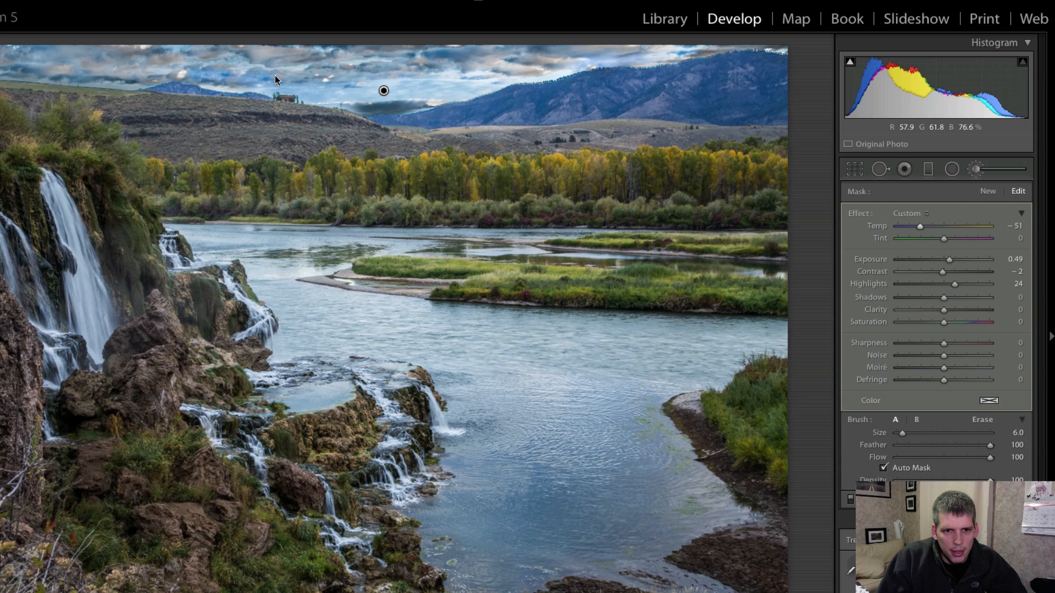
pyautogui.press('alt')
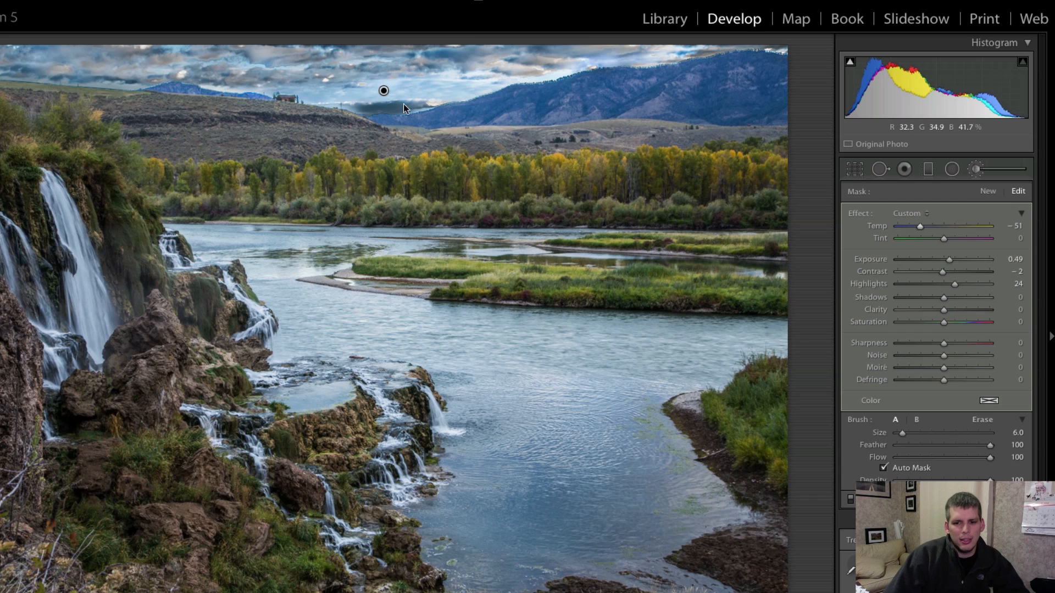
# Check the ridge and sky up close, and set the original sky mask to Exposure −1.14, Highlights −52 and Shadows 27.
pyautogui.click(411, 84)
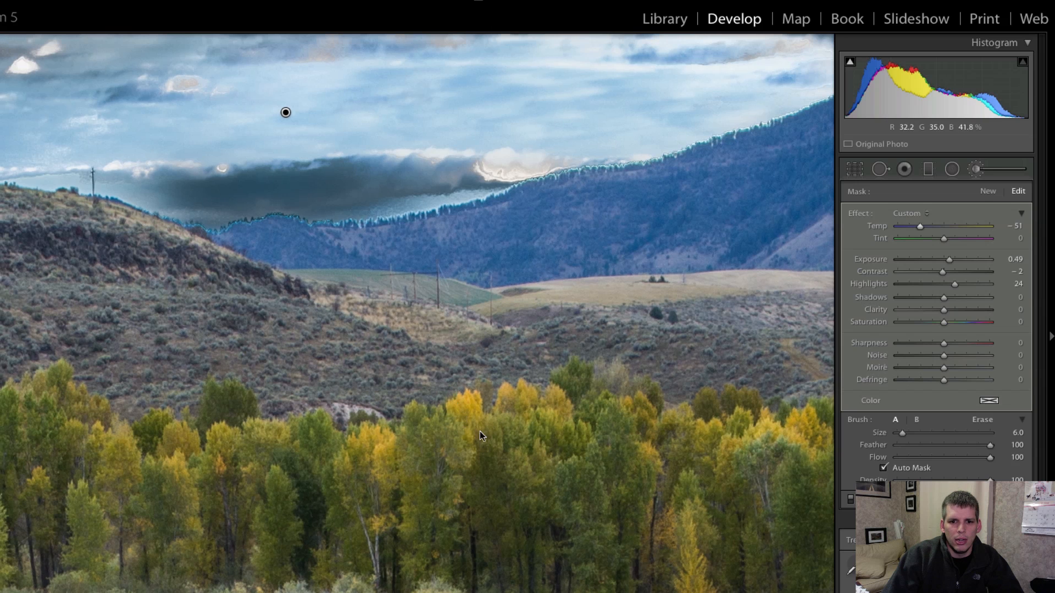
pyautogui.moveTo(293, 95); pyautogui.dragTo(401, 349)
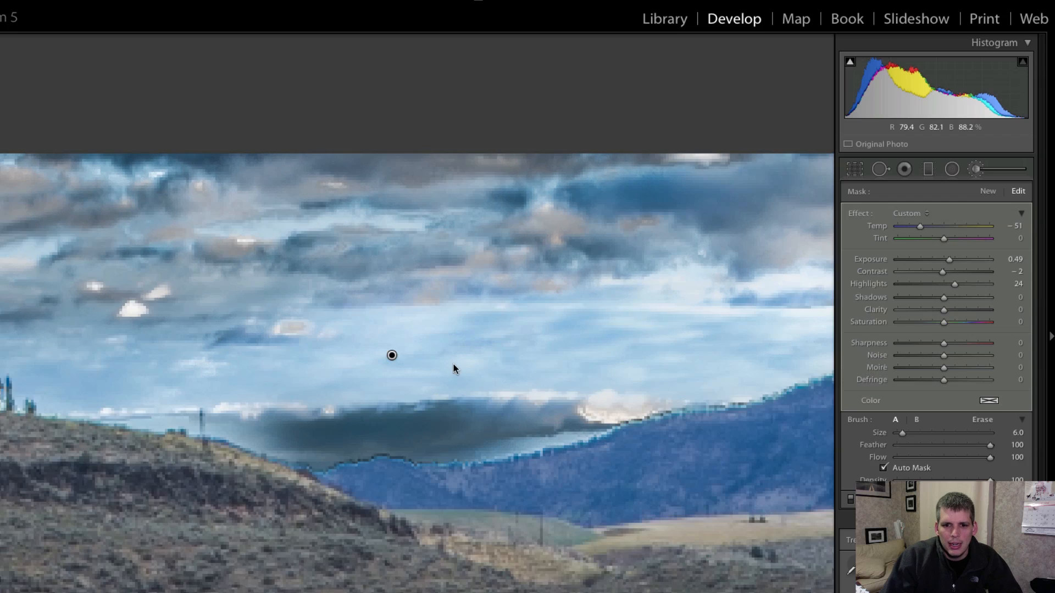
pyautogui.press('z')
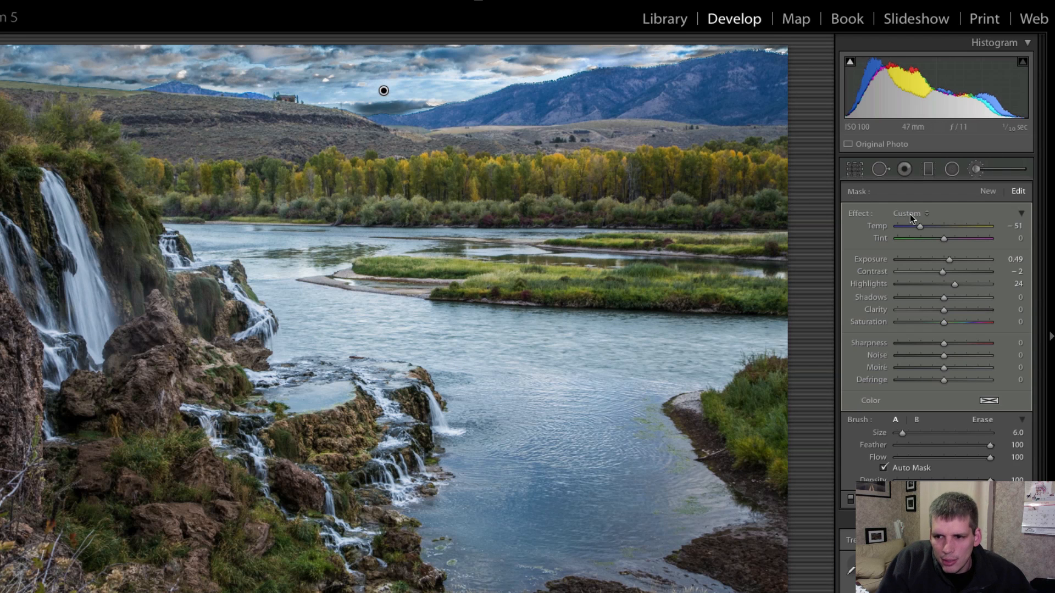
pyautogui.click(183, 67)
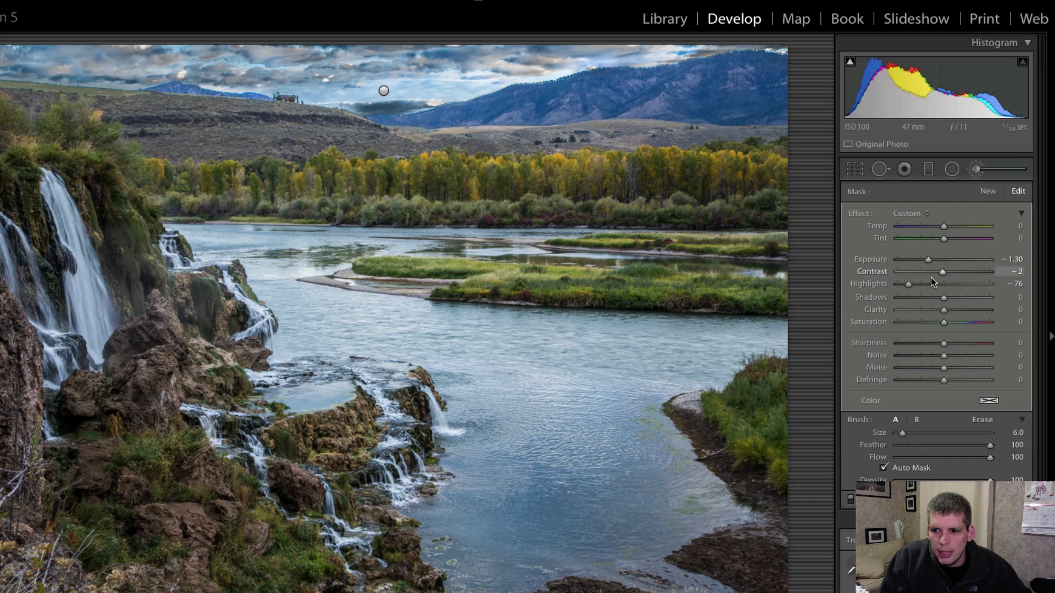
pyautogui.moveTo(930, 260); pyautogui.dragTo(954, 298)
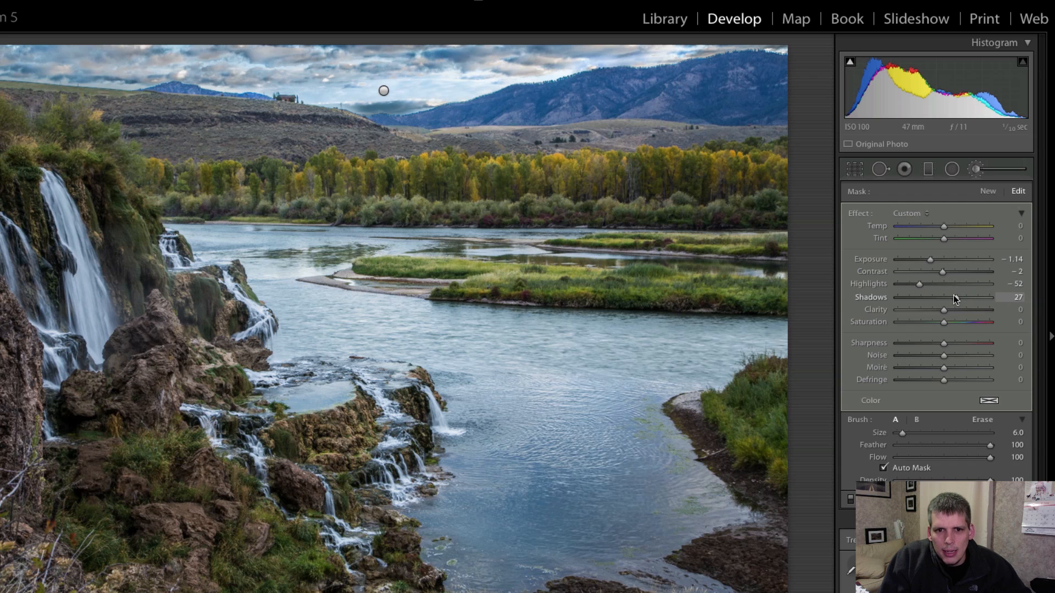
pyautogui.press('alt')
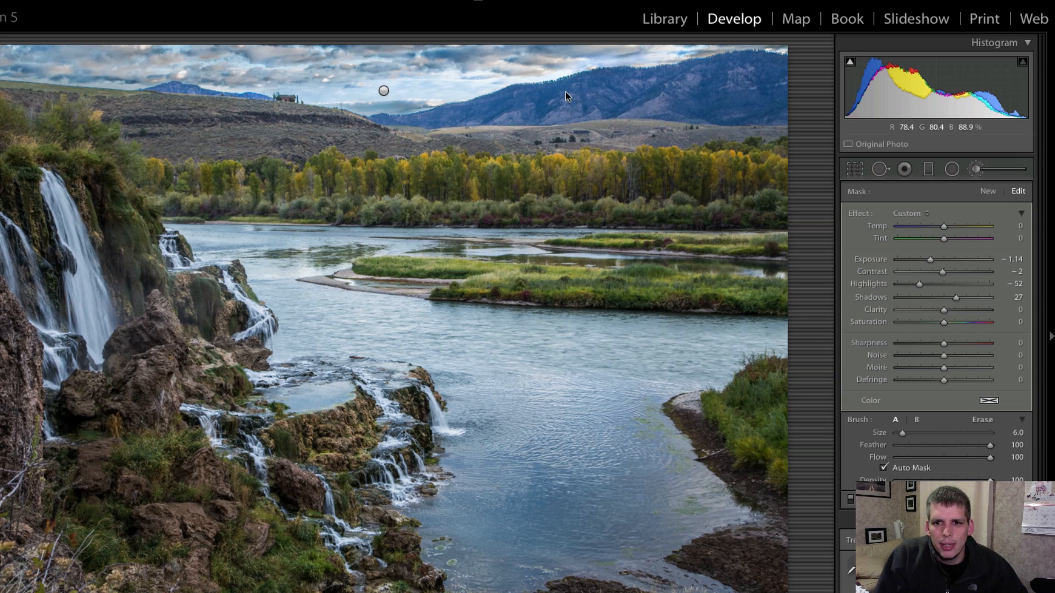
pyautogui.click(976, 169)
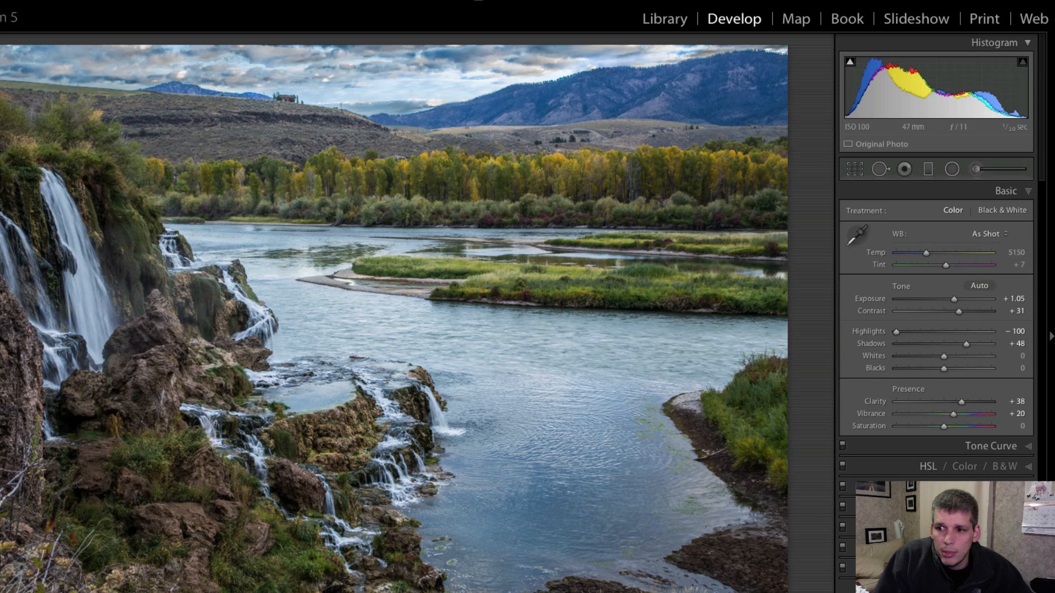
# Try Temp −20 and Tint 10 on the original sky mask, and bring Temp back to 1 and Tint to 0.
pyautogui.click(968, 170)
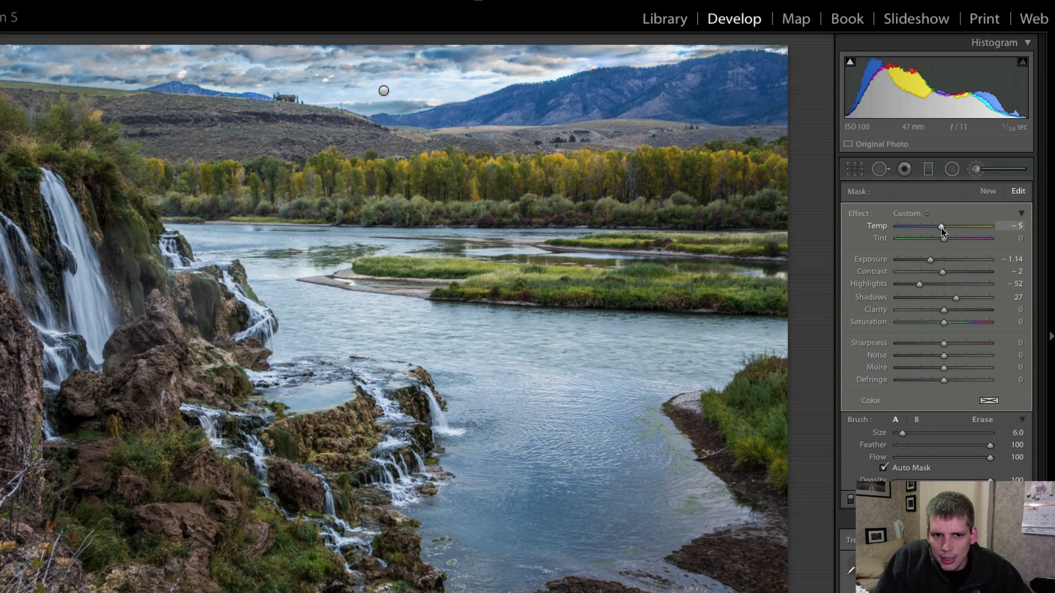
pyautogui.moveTo(939, 228); pyautogui.dragTo(935, 230)
pyautogui.moveTo(943, 238); pyautogui.dragTo(948, 239)
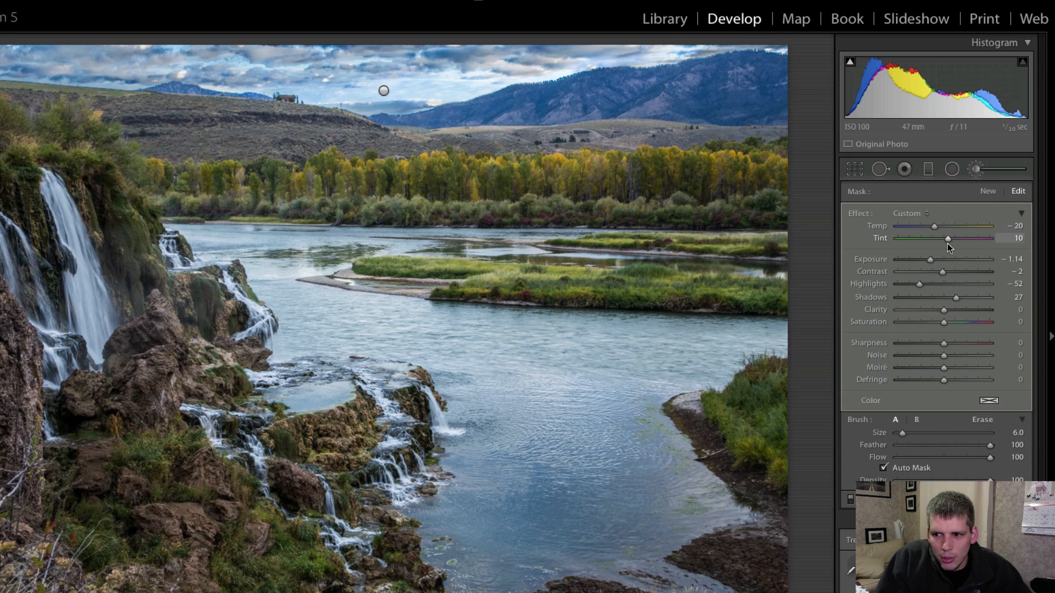
pyautogui.moveTo(949, 240); pyautogui.dragTo(944, 239)
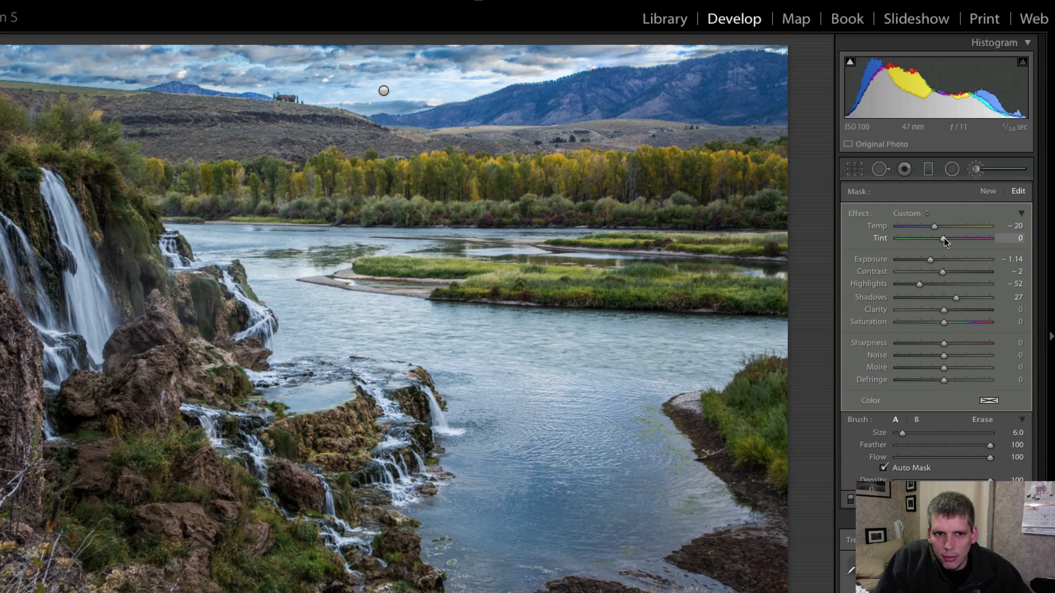
pyautogui.moveTo(935, 226); pyautogui.dragTo(948, 231)
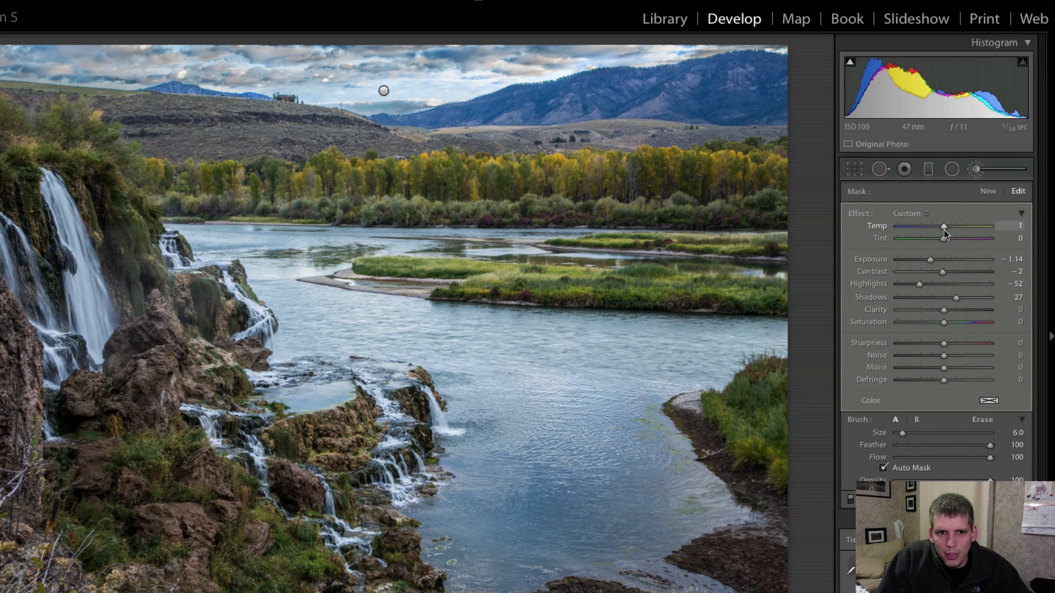
pyautogui.click(976, 168)
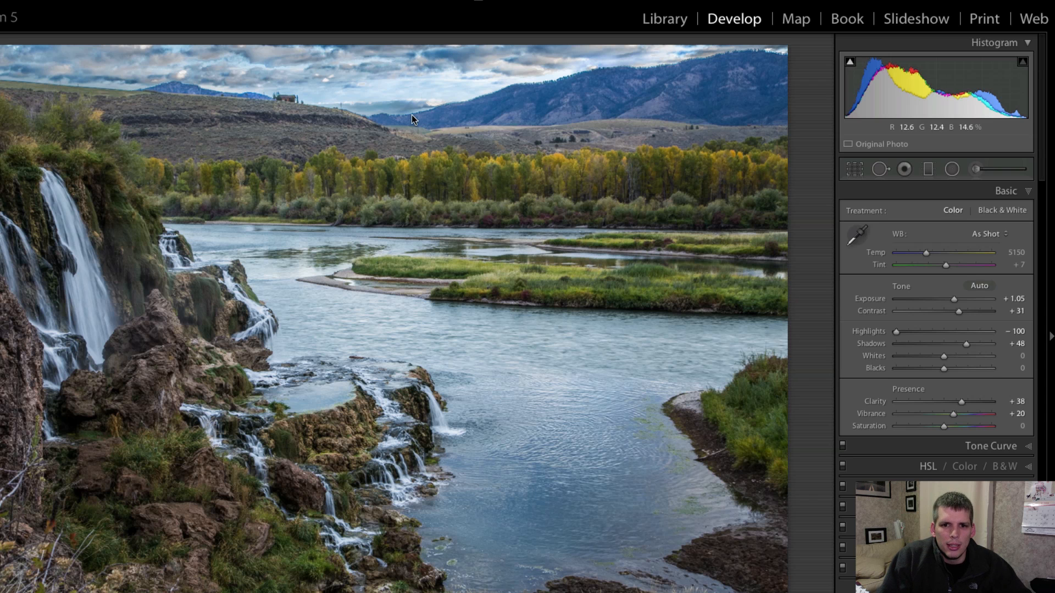
# Inspect the sky up close, and set the whole photo's white balance Temp to 4713 and Saturation to +5.
pyautogui.click(451, 55)
pyautogui.moveTo(473, 51); pyautogui.dragTo(479, 233)
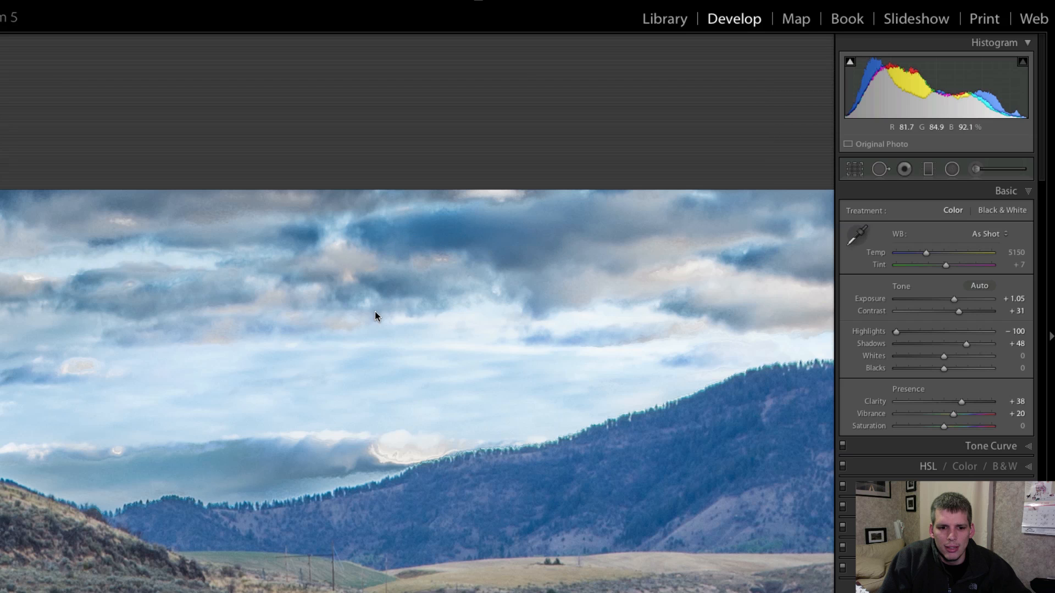
pyautogui.click(471, 326)
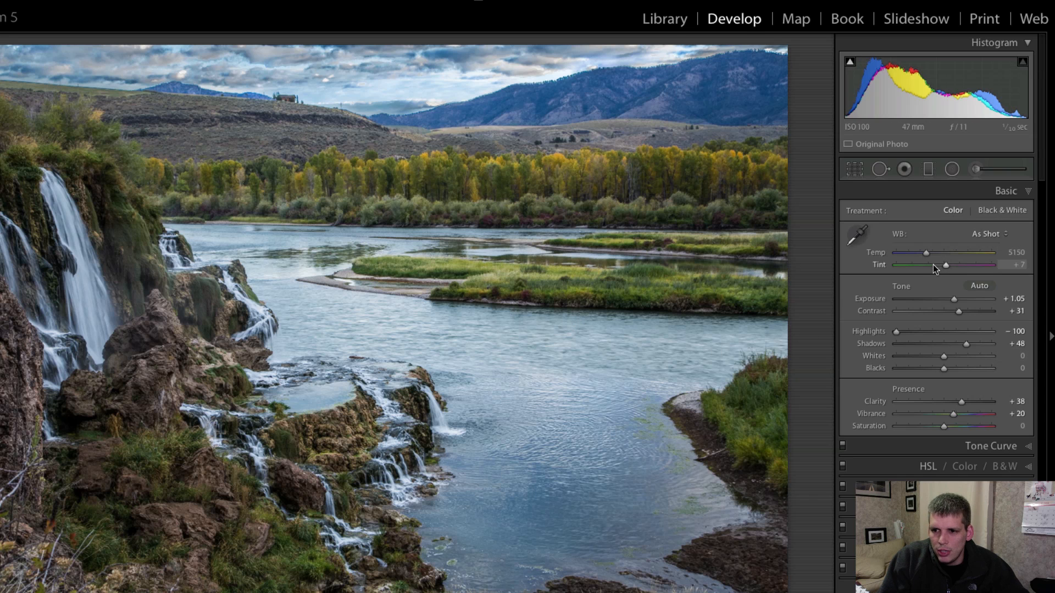
pyautogui.moveTo(927, 253); pyautogui.dragTo(921, 249)
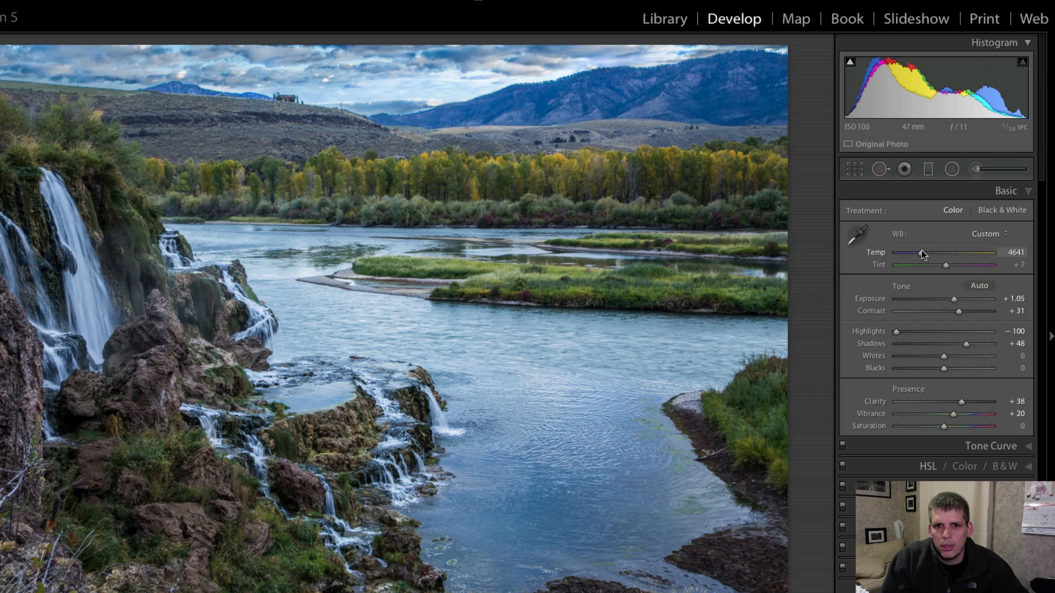
pyautogui.moveTo(922, 249); pyautogui.dragTo(922, 250)
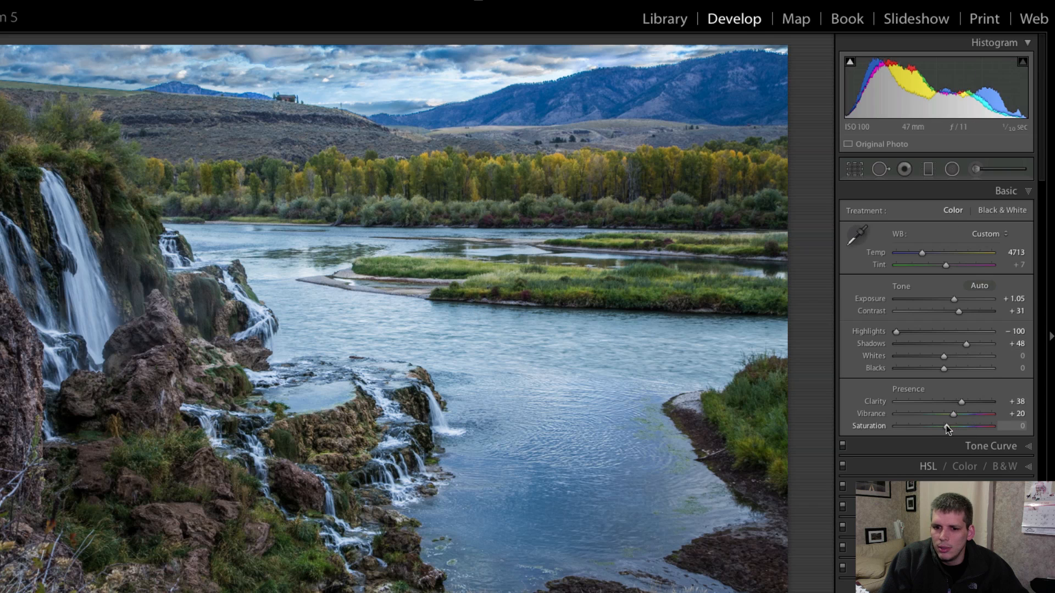
pyautogui.moveTo(948, 424); pyautogui.dragTo(948, 424)
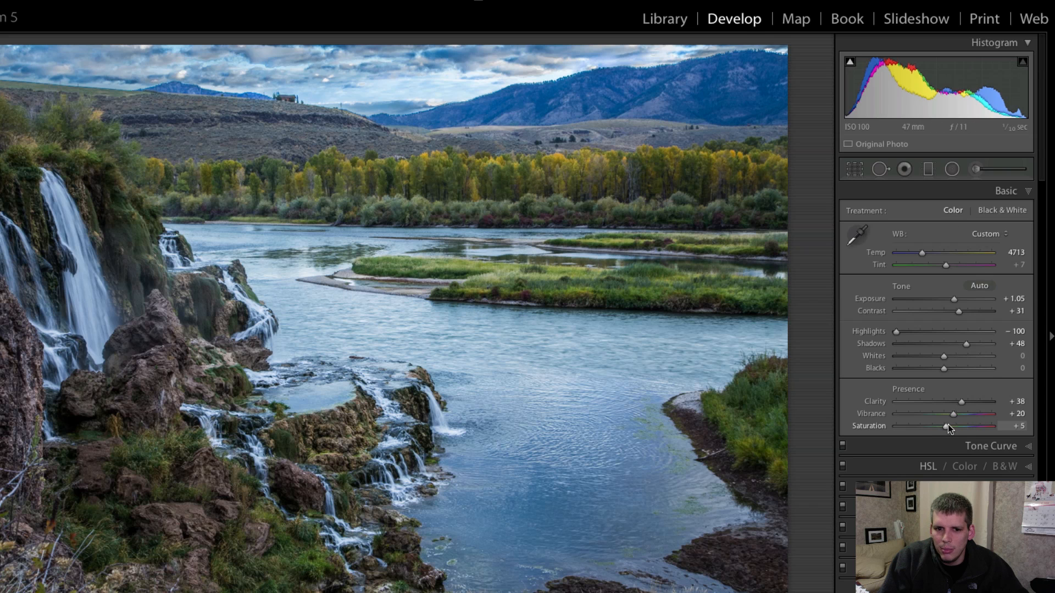
# Paint a new size 21 brush mask on the river with Exposure and Highlights reset, Clarity −100 and Sharpness −100.
pyautogui.press('k')
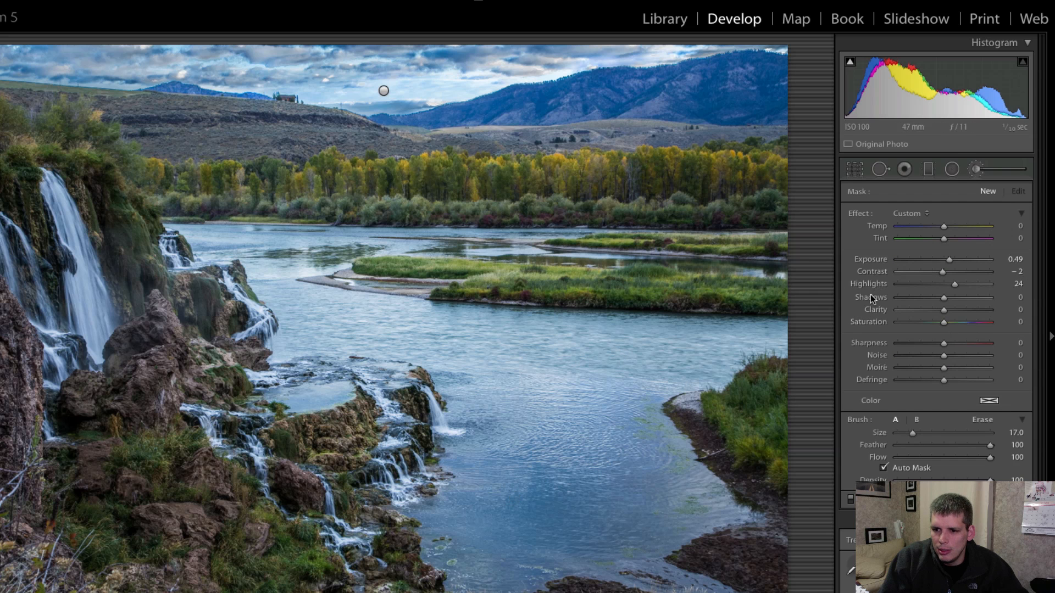
pyautogui.doubleClick(871, 260)
pyautogui.doubleClick(873, 286)
pyautogui.scroll(2, 536, 532)
pyautogui.moveTo(543, 530); pyautogui.dragTo(573, 434)
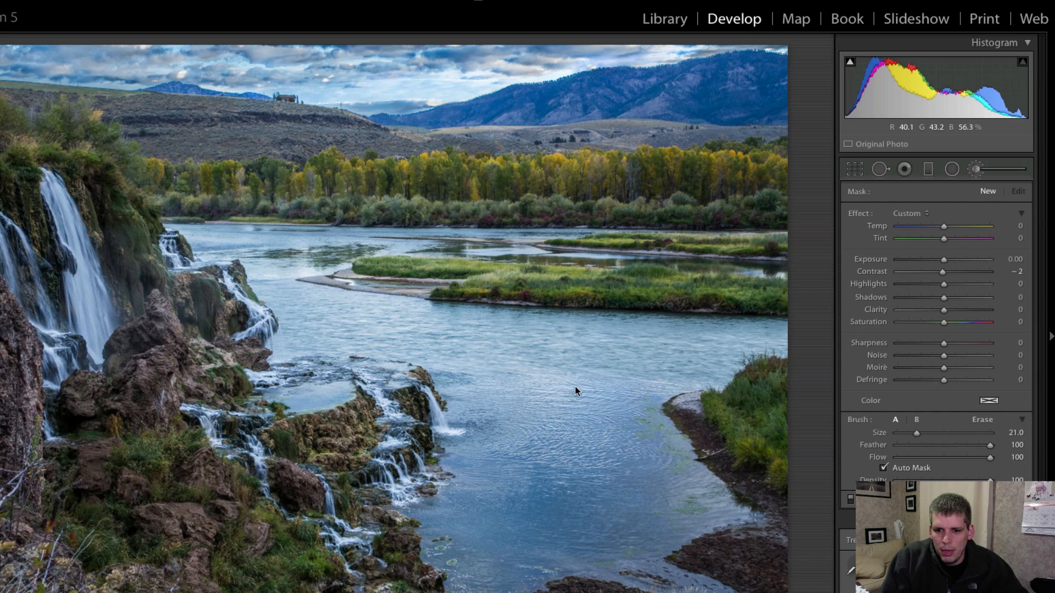
pyautogui.moveTo(917, 311); pyautogui.dragTo(881, 313)
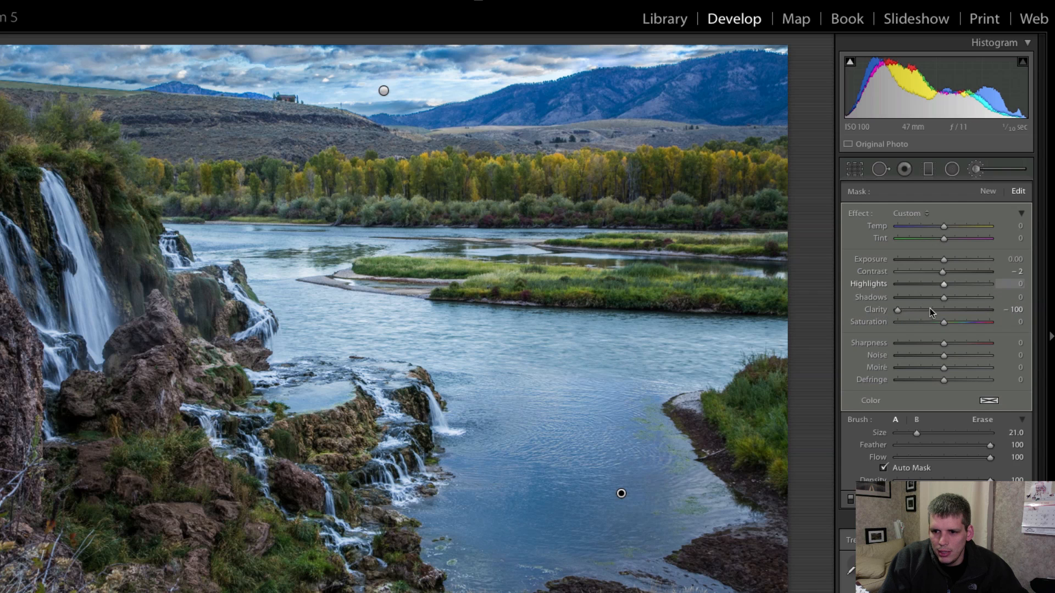
pyautogui.moveTo(909, 341); pyautogui.dragTo(878, 344)
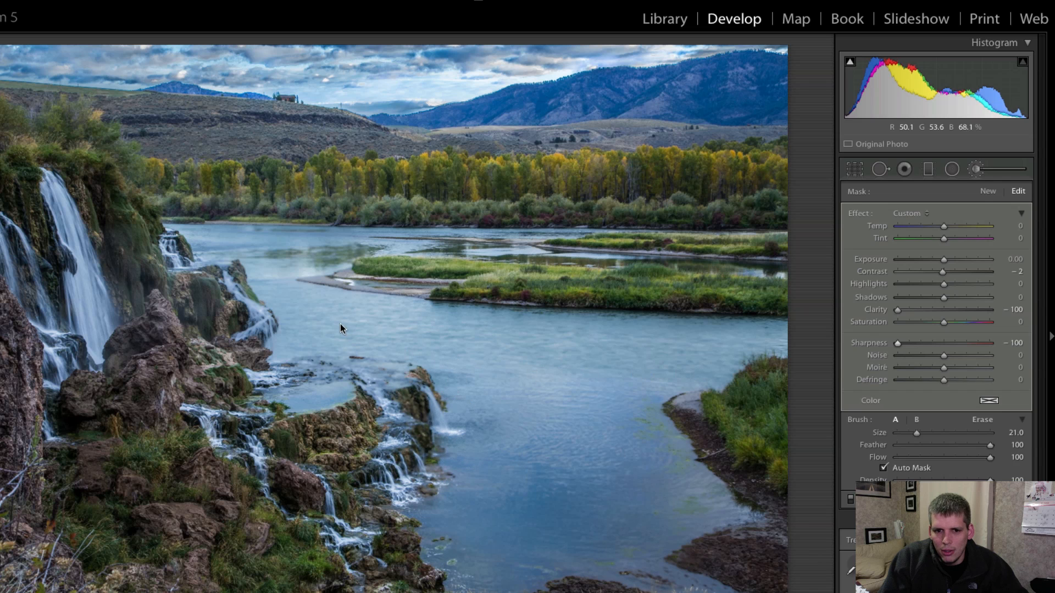
# Extend the smoothing mask across the river to the far bank, using size 9 for narrow areas, and erase it from the cascades and rocks.
pyautogui.moveTo(320, 305)
pyautogui.mouseDown()
pyautogui.moveTo(302, 294)
pyautogui.moveTo(336, 244)
pyautogui.moveTo(547, 240)
pyautogui.moveTo(536, 249)
pyautogui.mouseUp()
pyautogui.scroll(-12, 283, 268)
pyautogui.moveTo(446, 243)
pyautogui.mouseDown()
pyautogui.moveTo(483, 242)
pyautogui.moveTo(219, 245)
pyautogui.mouseUp()
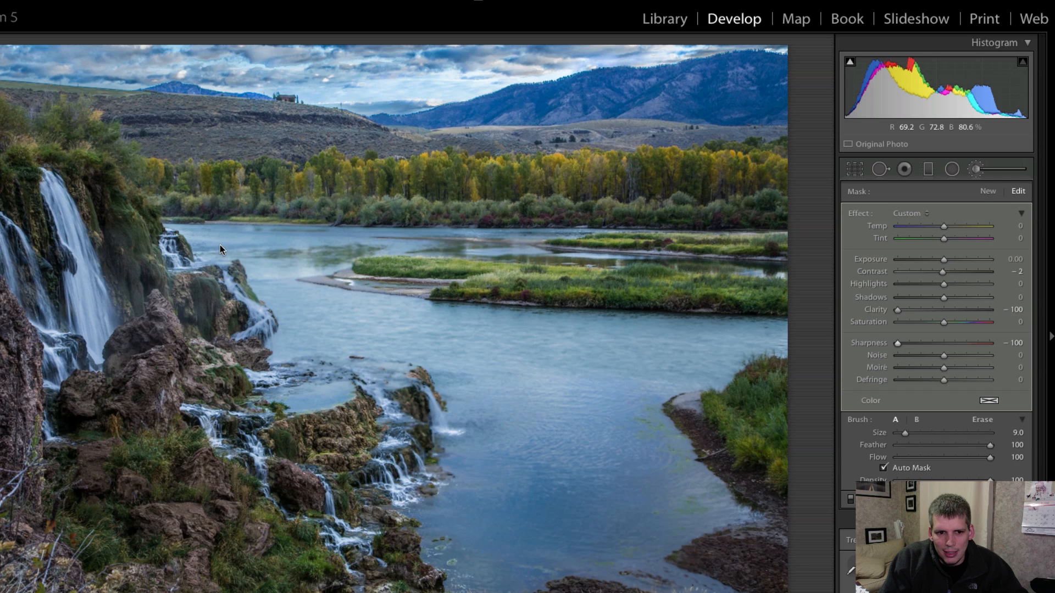
pyautogui.moveTo(263, 323)
pyautogui.mouseDown()
pyautogui.moveTo(162, 242)
pyautogui.moveTo(292, 304)
pyautogui.moveTo(216, 298)
pyautogui.moveTo(230, 309)
pyautogui.moveTo(220, 300)
pyautogui.moveTo(195, 337)
pyautogui.moveTo(224, 319)
pyautogui.mouseUp()
pyautogui.scroll(4, 241, 310)
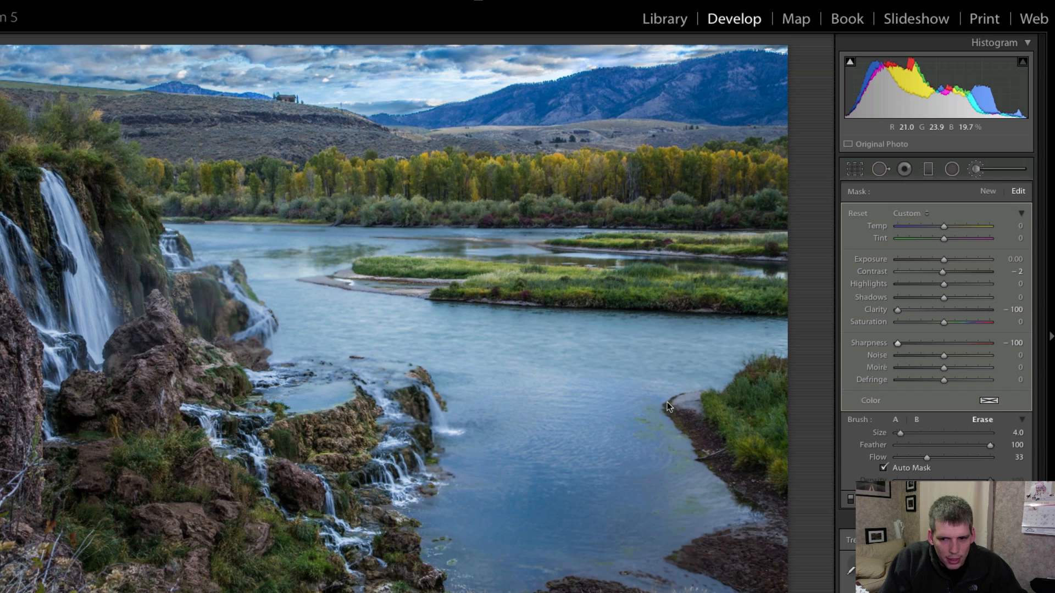
pyautogui.press('alt')
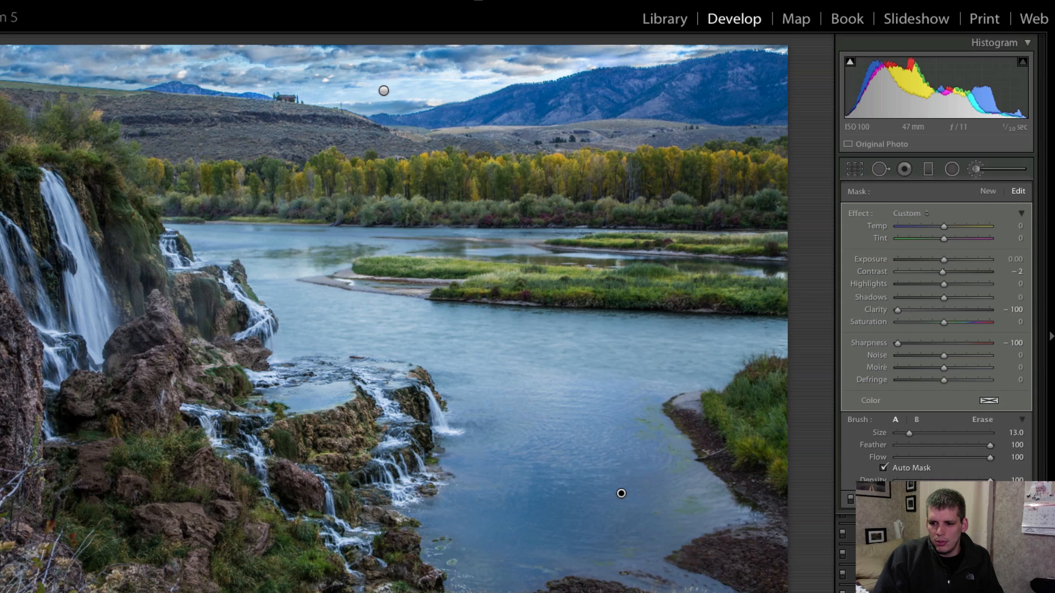
pyautogui.click(977, 169)
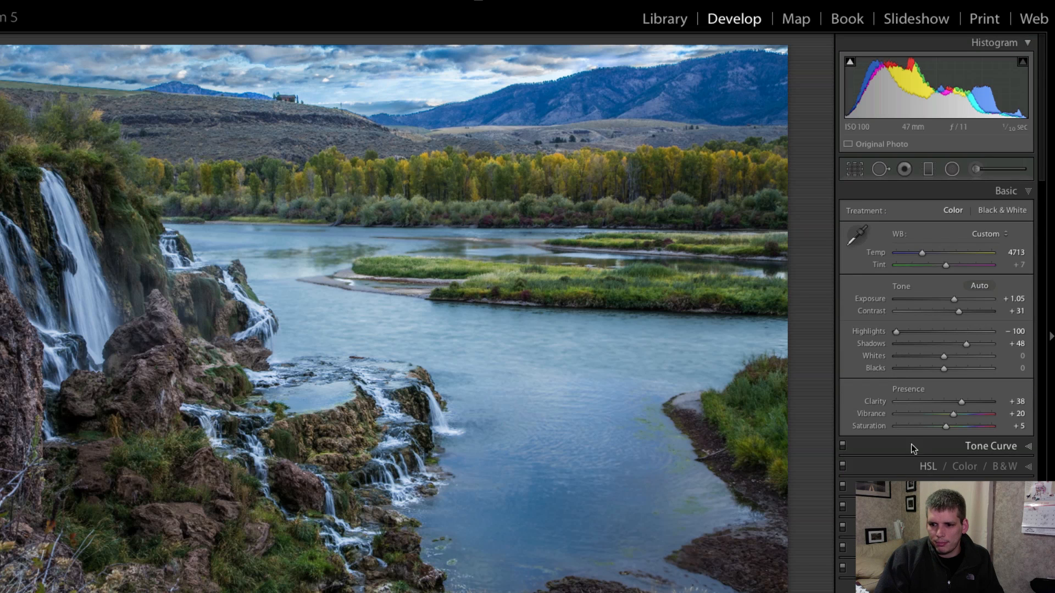
# Set Sharpening to Amount 61, Radius 1.7, Detail 42 and Masking 80, and compare the photo with its original version.
pyautogui.click(1004, 507)
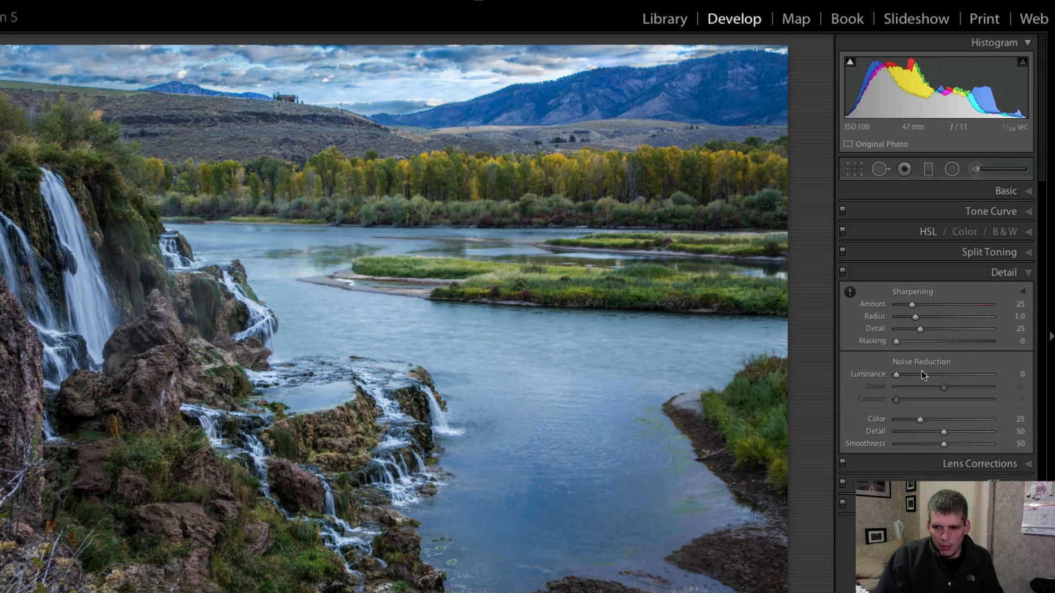
pyautogui.moveTo(925, 307); pyautogui.dragTo(973, 345)
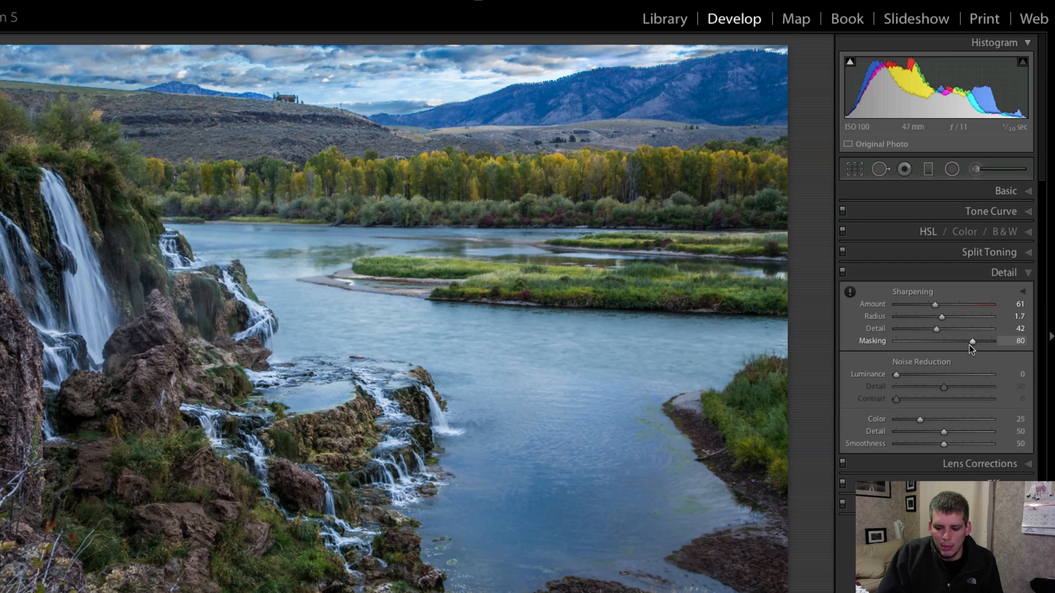
pyautogui.press('\\')
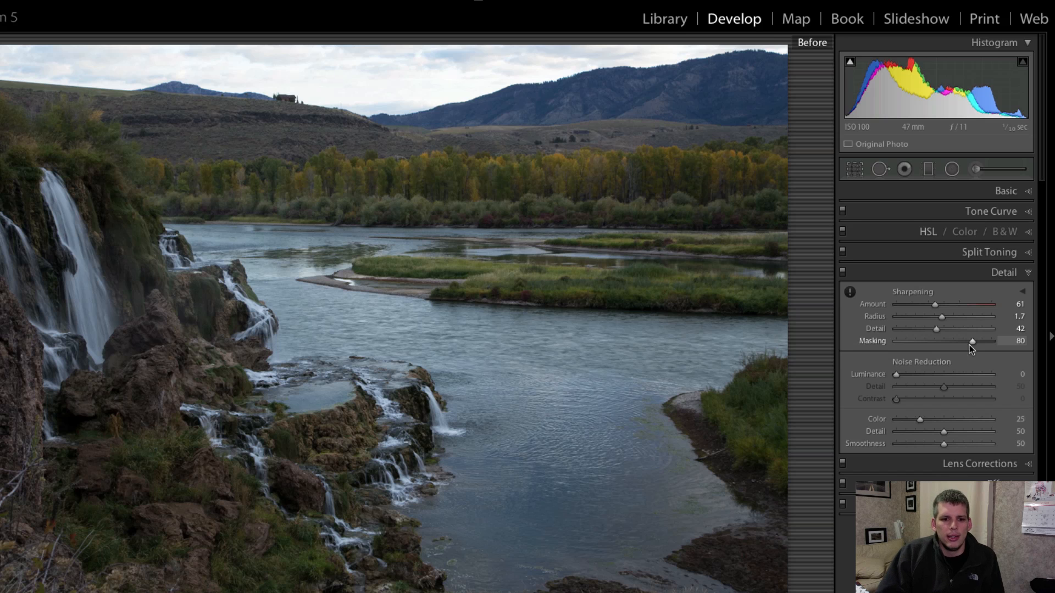
pyautogui.press('\\')
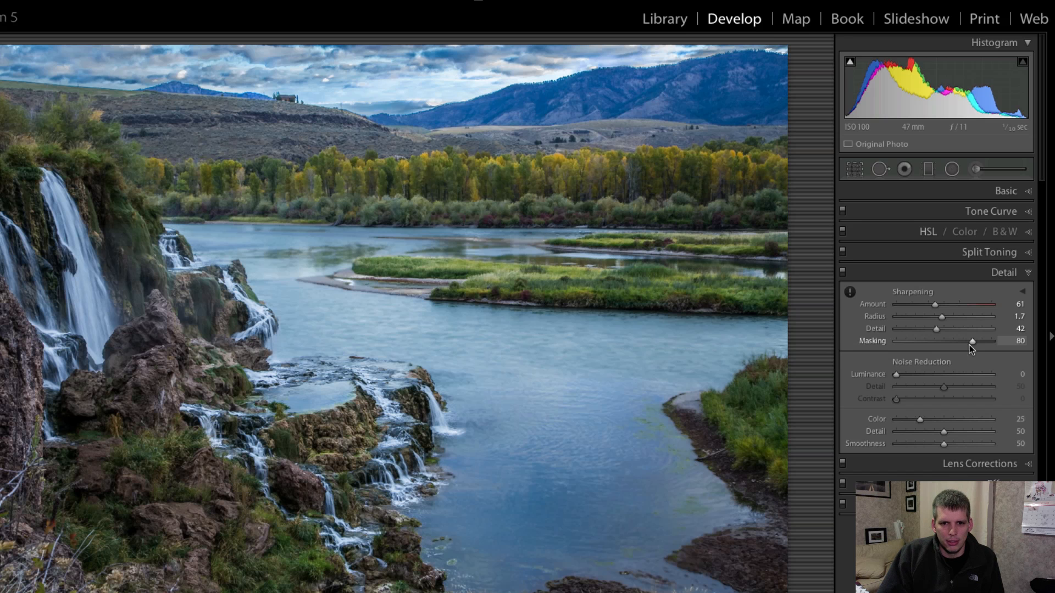